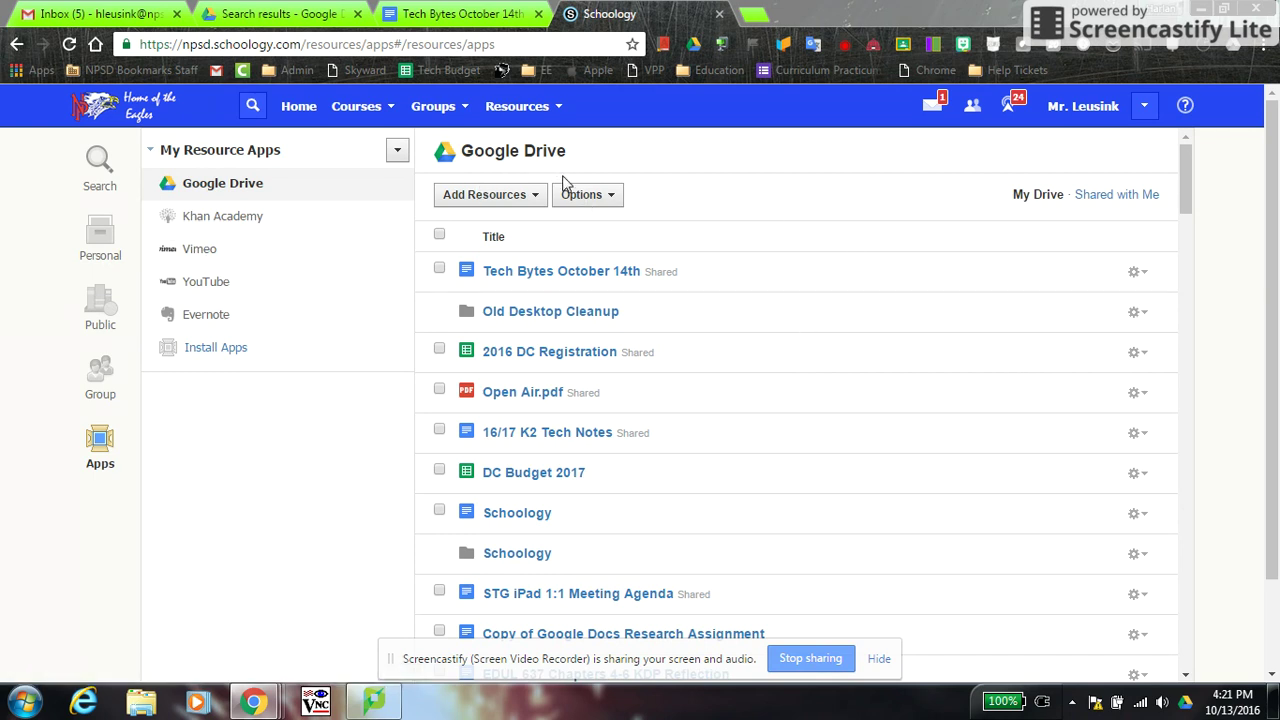
Review the resource types that can be added from Google Drive and the actions available for the Tech Bytes October 14th document
{"action": "left_click", "coordinate": [536, 200]}
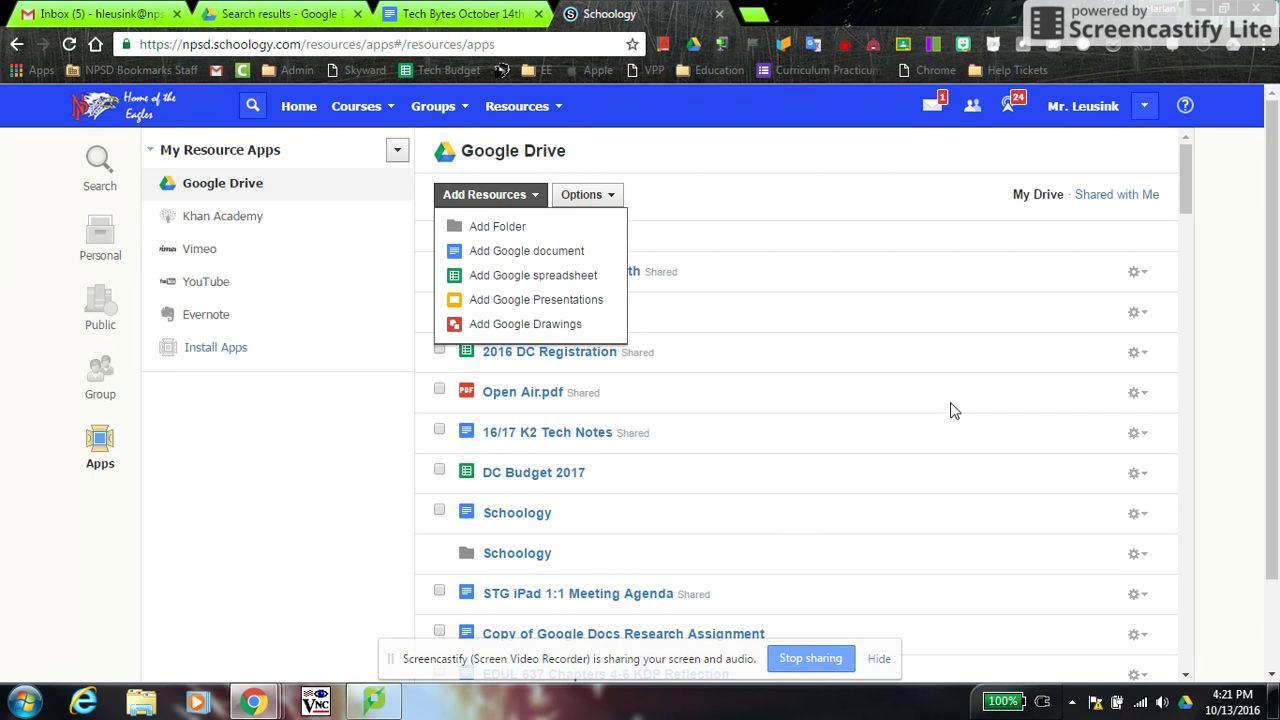
{"action": "left_click", "coordinate": [862, 199]}
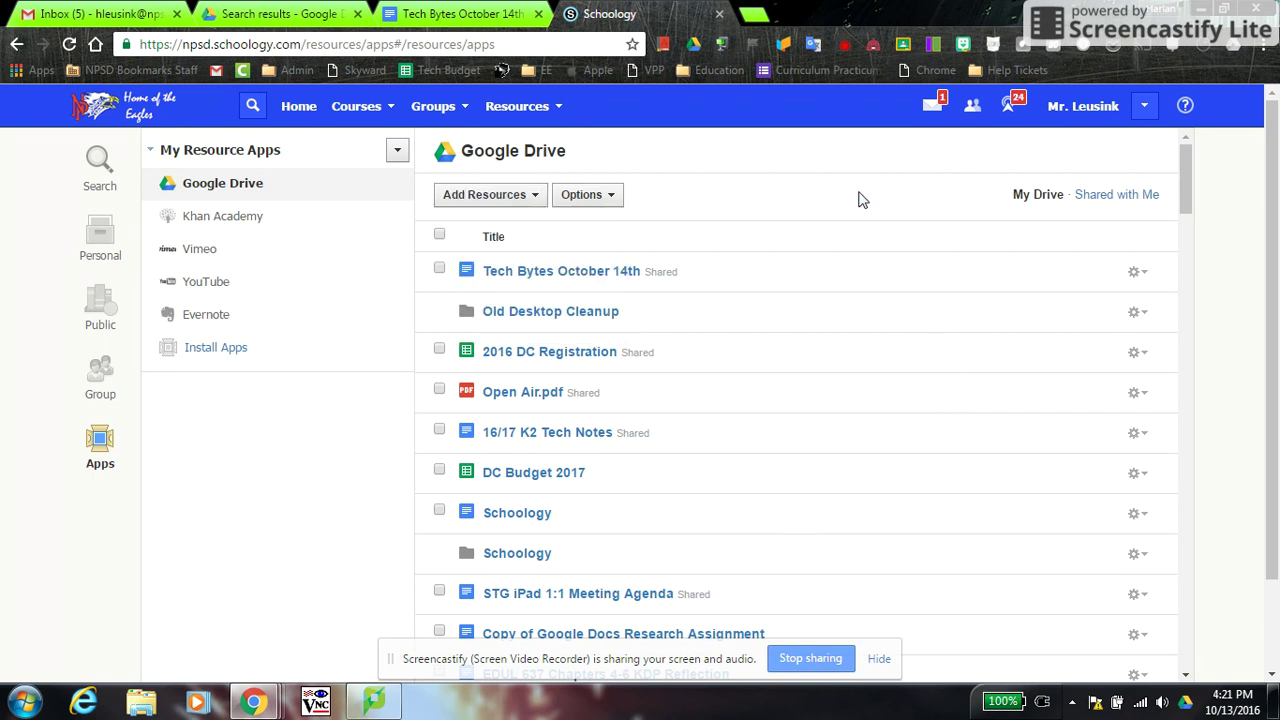
{"action": "left_click", "coordinate": [1140, 278]}
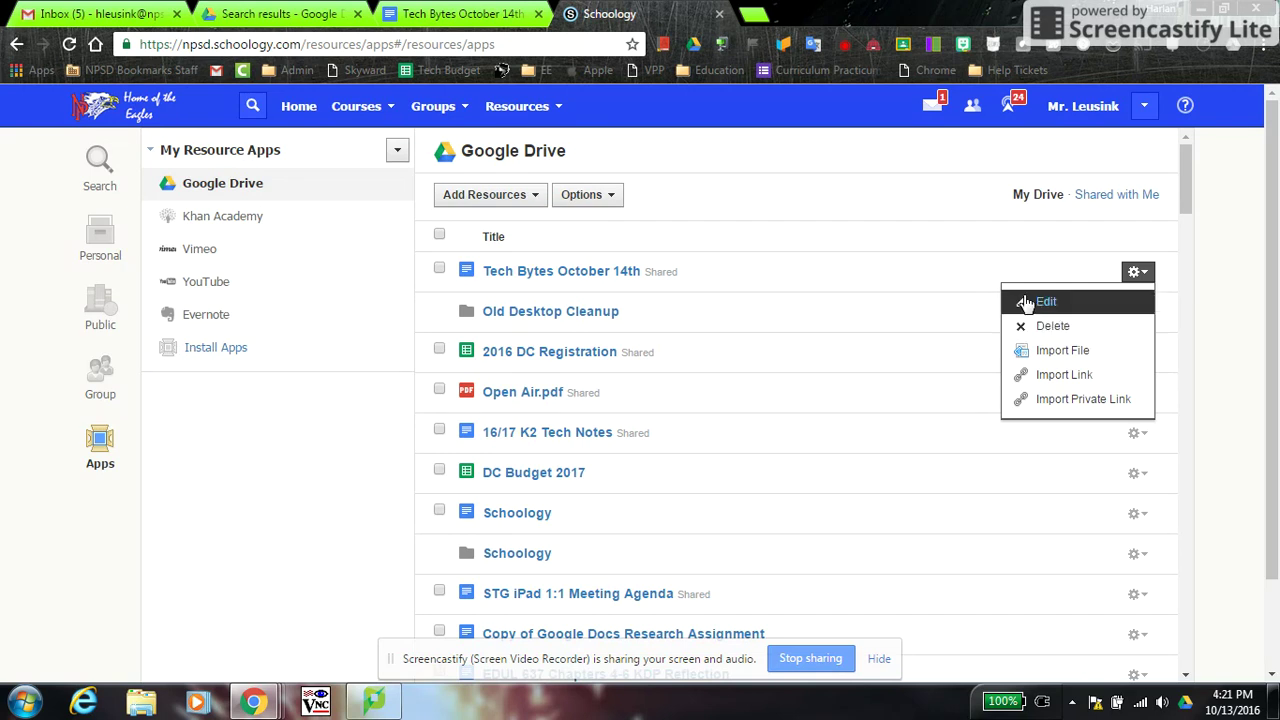
{"action": "left_click", "coordinate": [920, 211]}
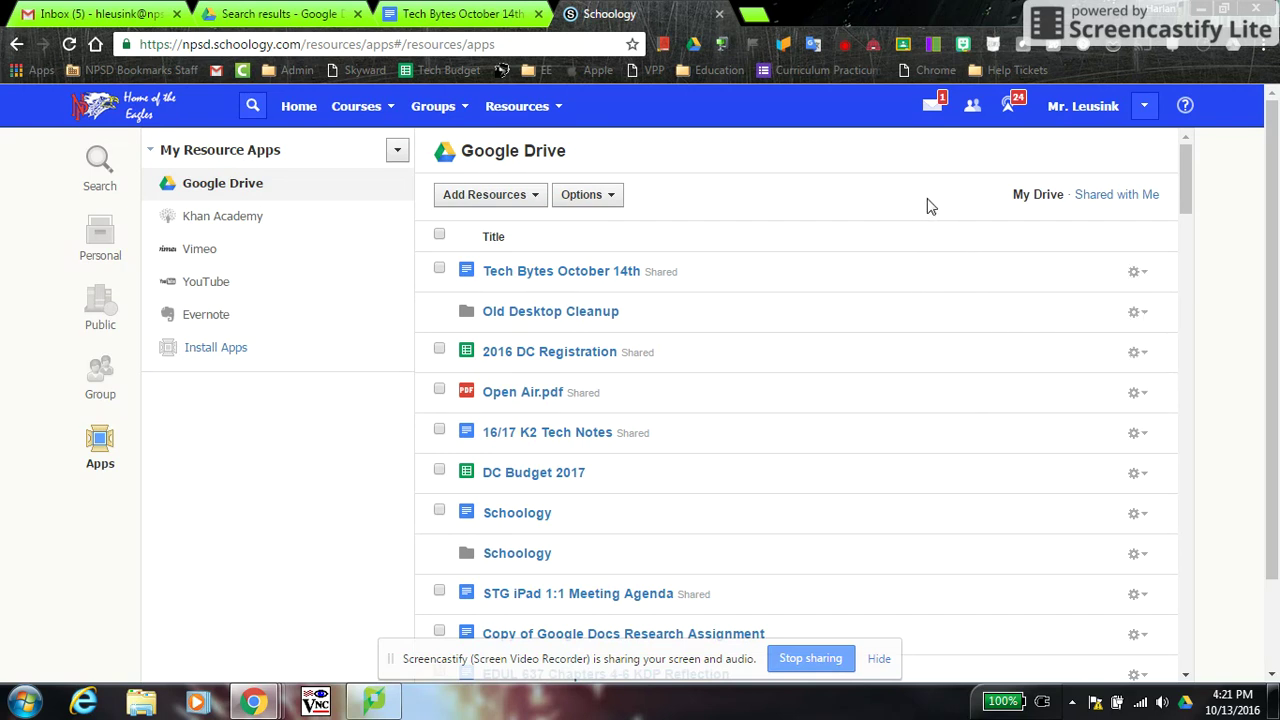
{"action": "left_click", "coordinate": [1141, 280]}
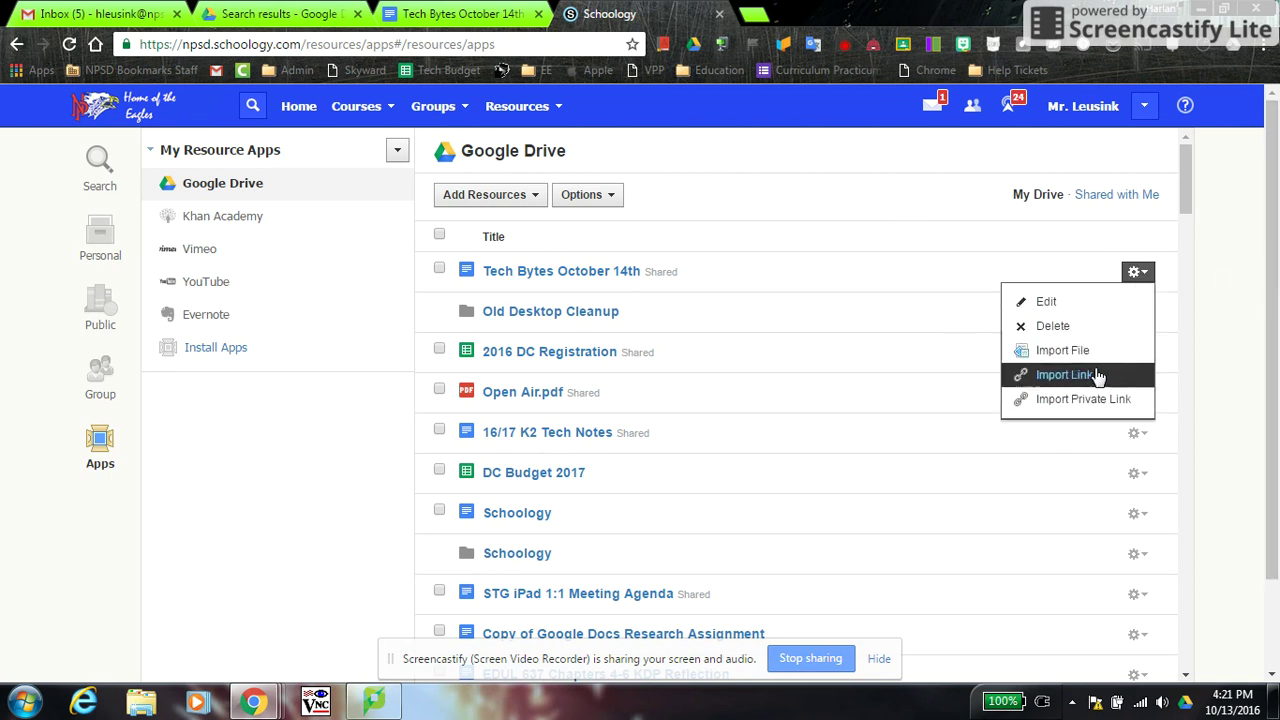
{"action": "left_click", "coordinate": [986, 160]}
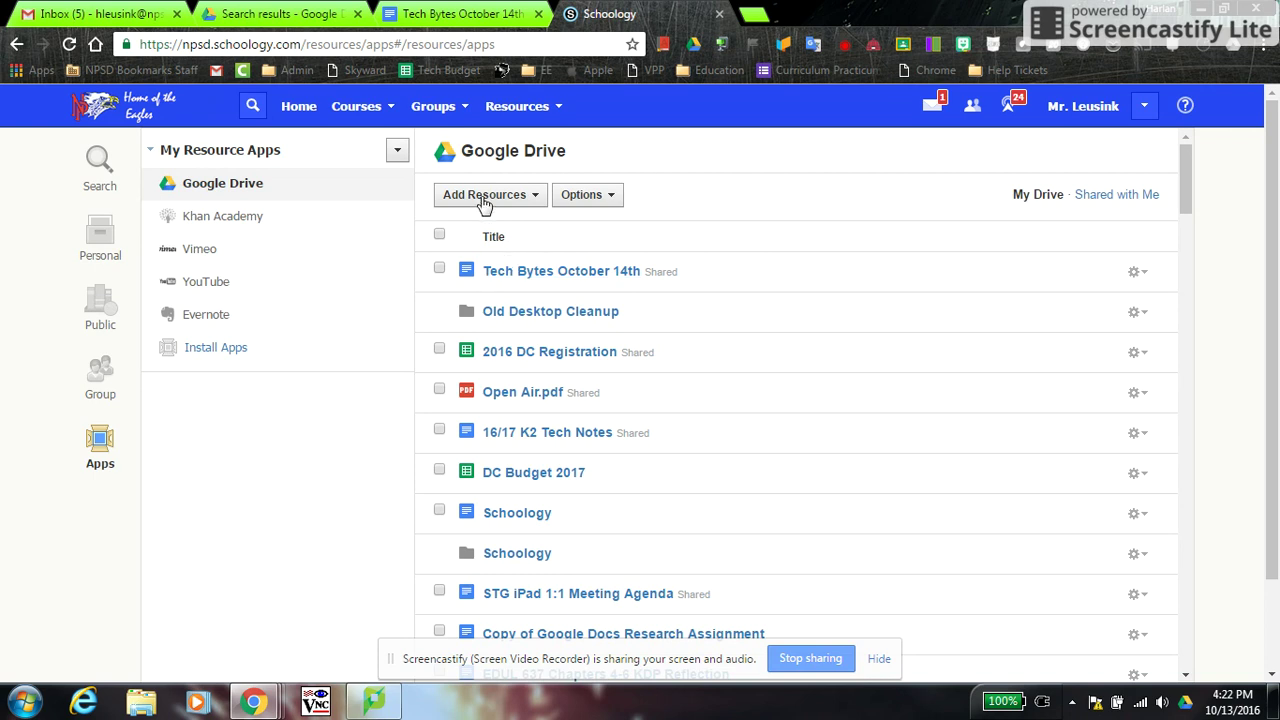
{"action": "left_click", "coordinate": [398, 152]}
{"action": "left_click", "coordinate": [362, 188]}
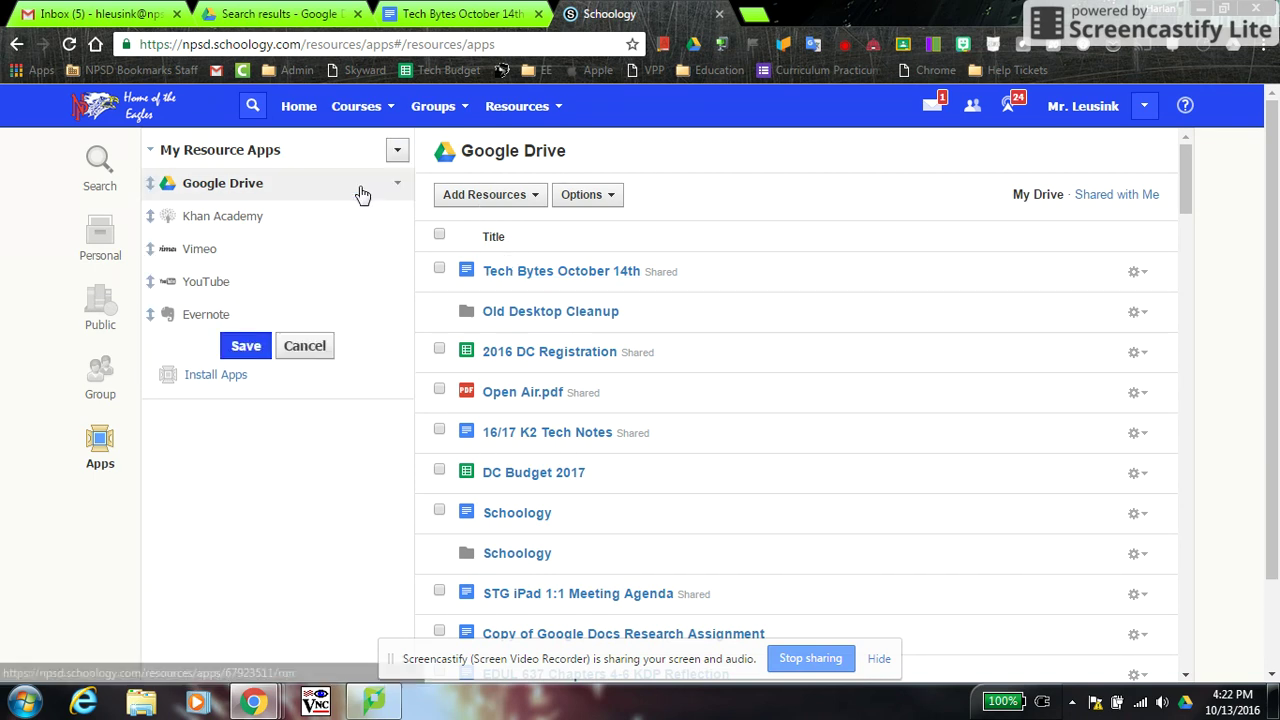
{"action": "mouse_move", "coordinate": [157, 262]}
{"action": "left_mouse_down"}
{"action": "mouse_move", "coordinate": [157, 217]}
{"action": "mouse_move", "coordinate": [149, 286]}
{"action": "mouse_move", "coordinate": [150, 235]}
{"action": "mouse_move", "coordinate": [149, 263]}
{"action": "left_mouse_up"}
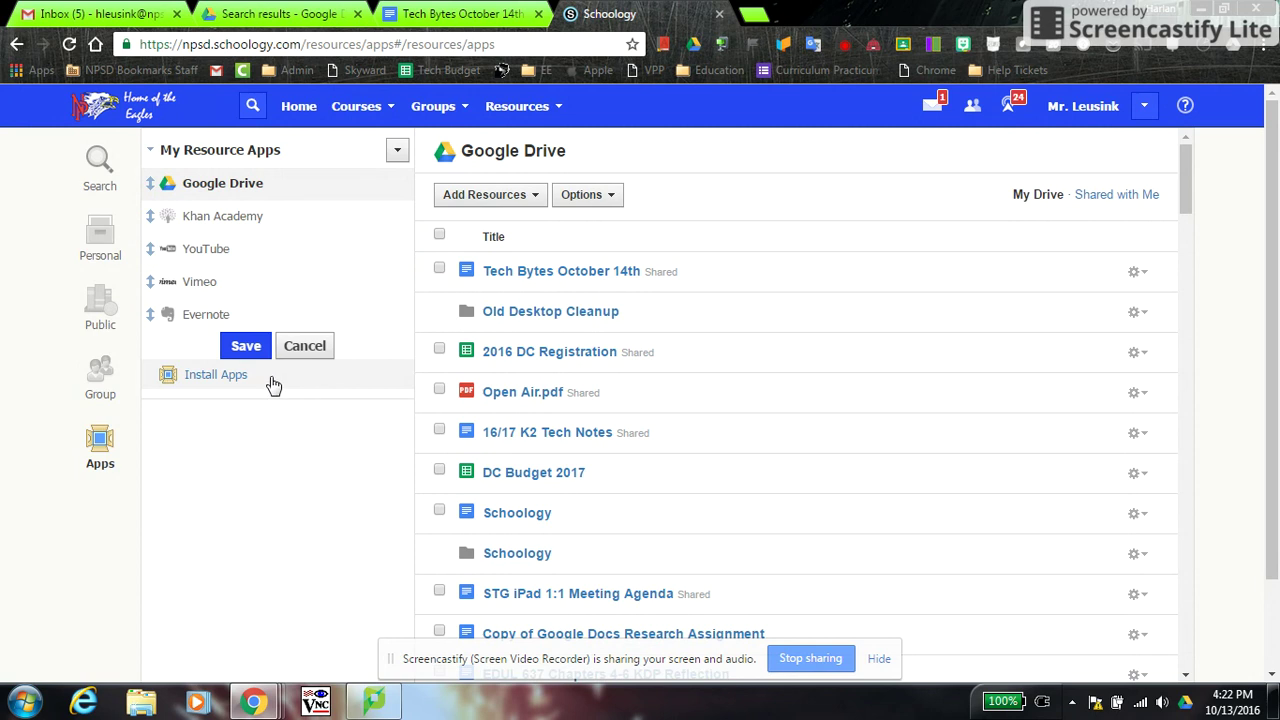
{"action": "left_click", "coordinate": [308, 351]}
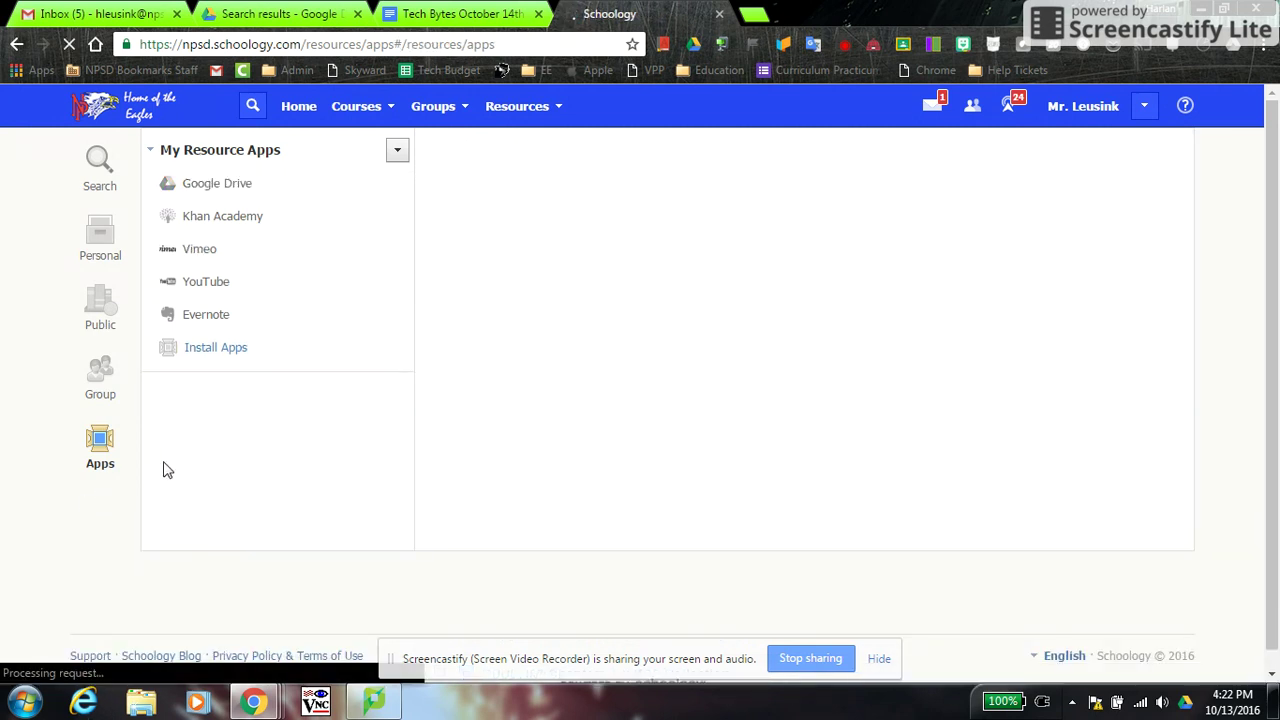
Select the Tech Bytes October 14th document in the Google Drive resource app and import it as a file
{"action": "left_click", "coordinate": [268, 187]}
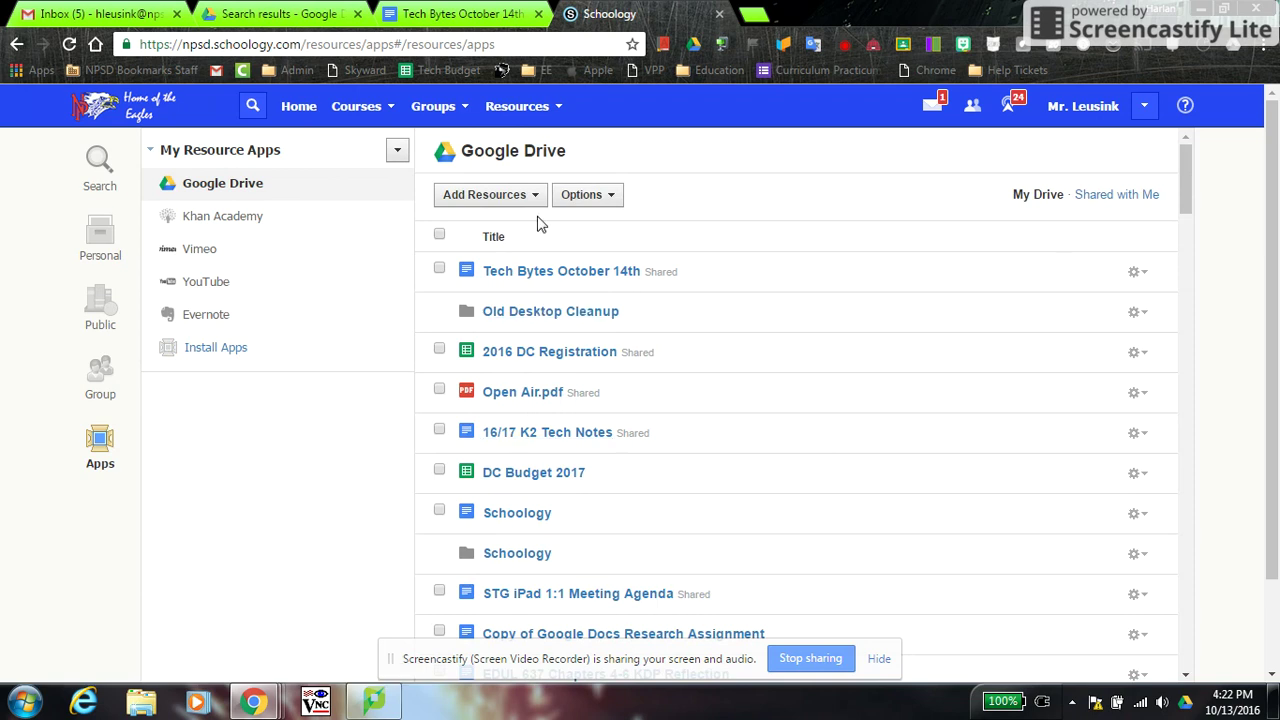
{"action": "left_click", "coordinate": [440, 269]}
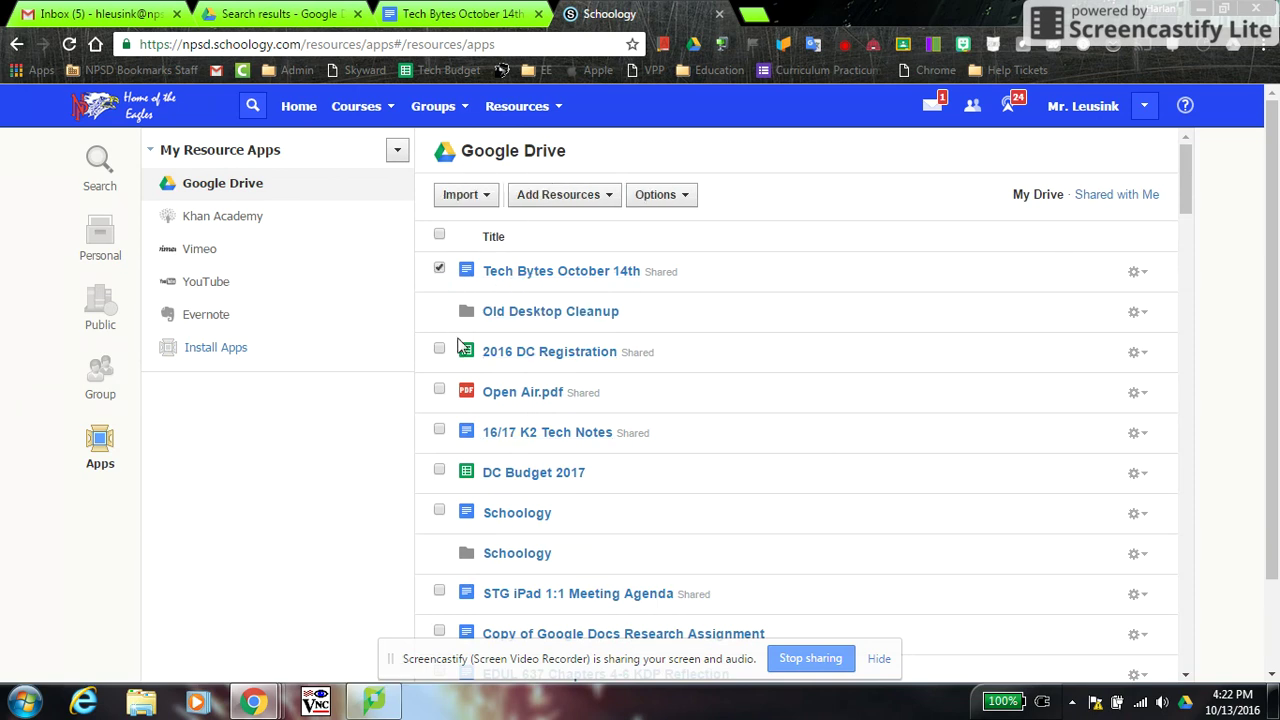
{"action": "left_click", "coordinate": [490, 195]}
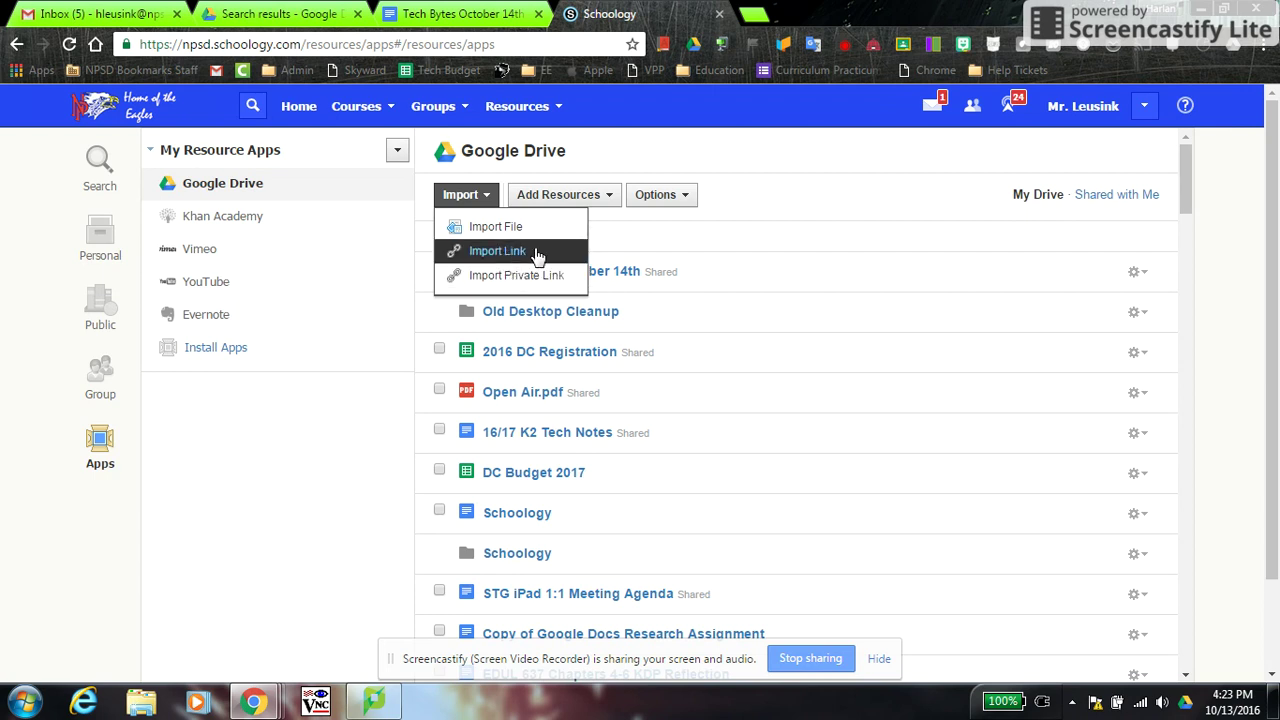
{"action": "left_click", "coordinate": [500, 230]}
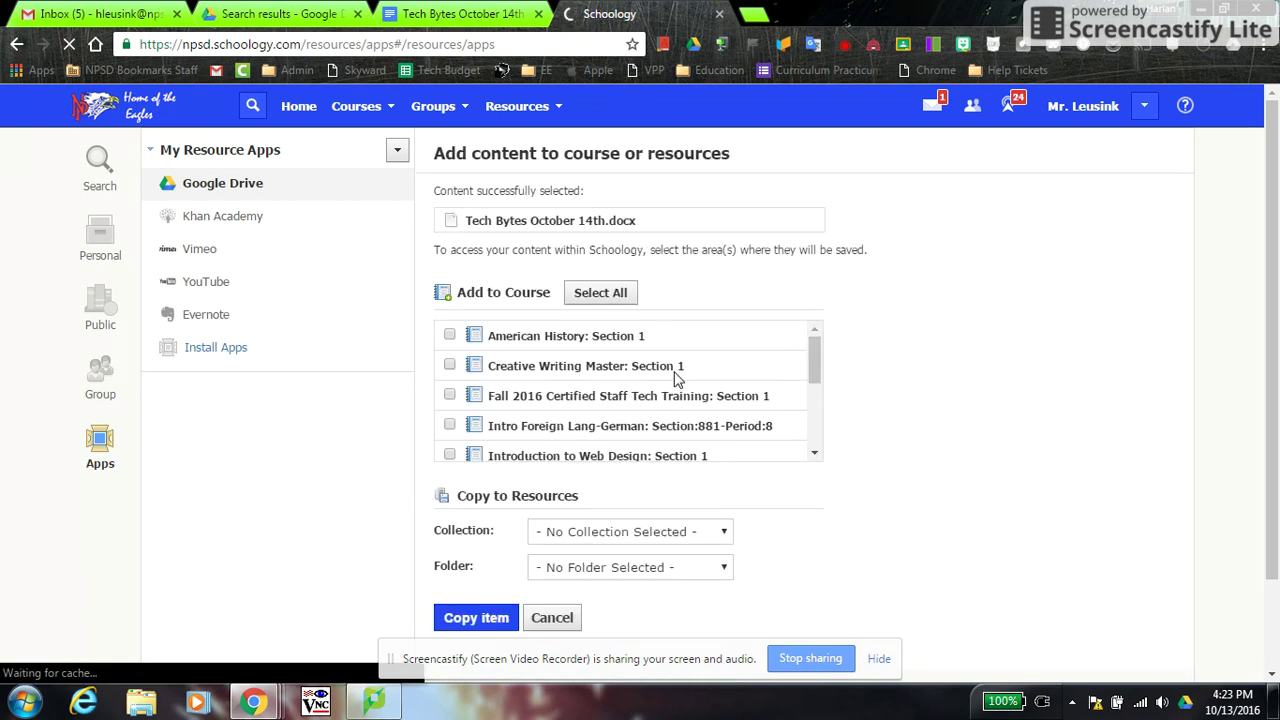
Copy the imported Tech Bytes October 14th.docx file to the NPSD Schoology Training: Section 1 course
{"action": "left_click_drag", "start_coordinate": [816, 372], "coordinate": [816, 426]}
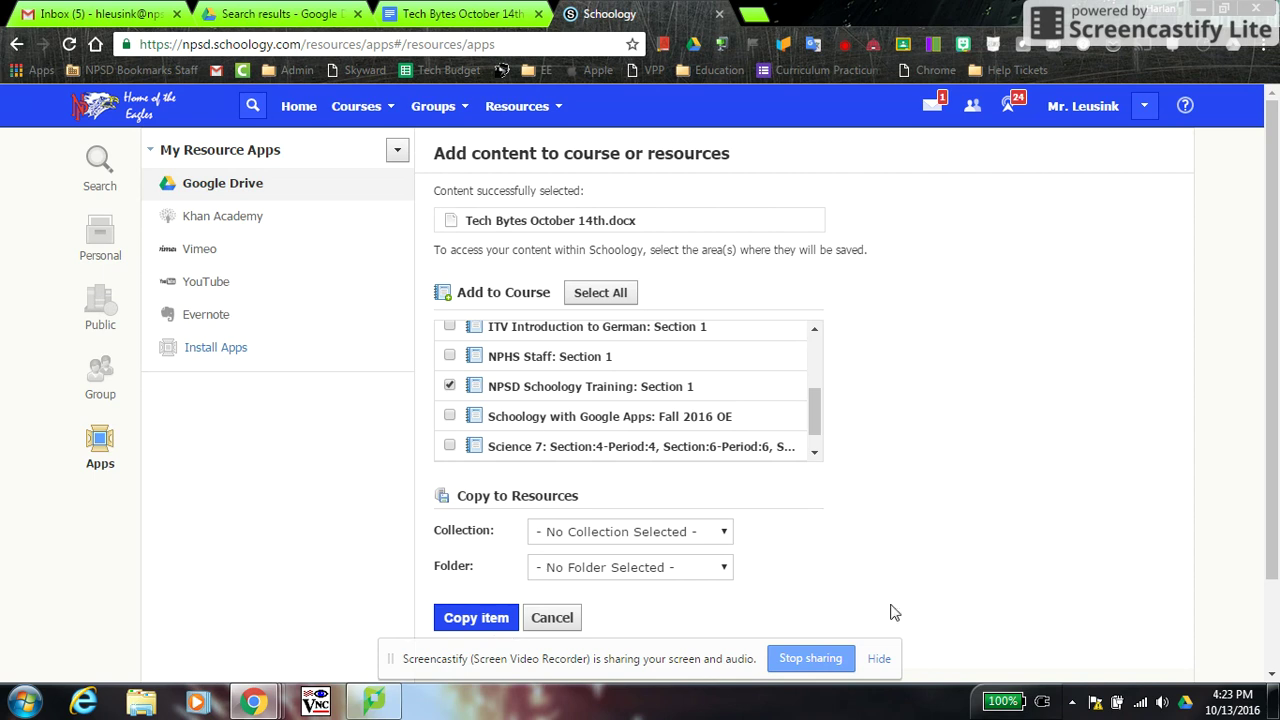
{"action": "scroll", "coordinate": [880, 580], "scroll_direction": "down", "scroll_amount": 2}
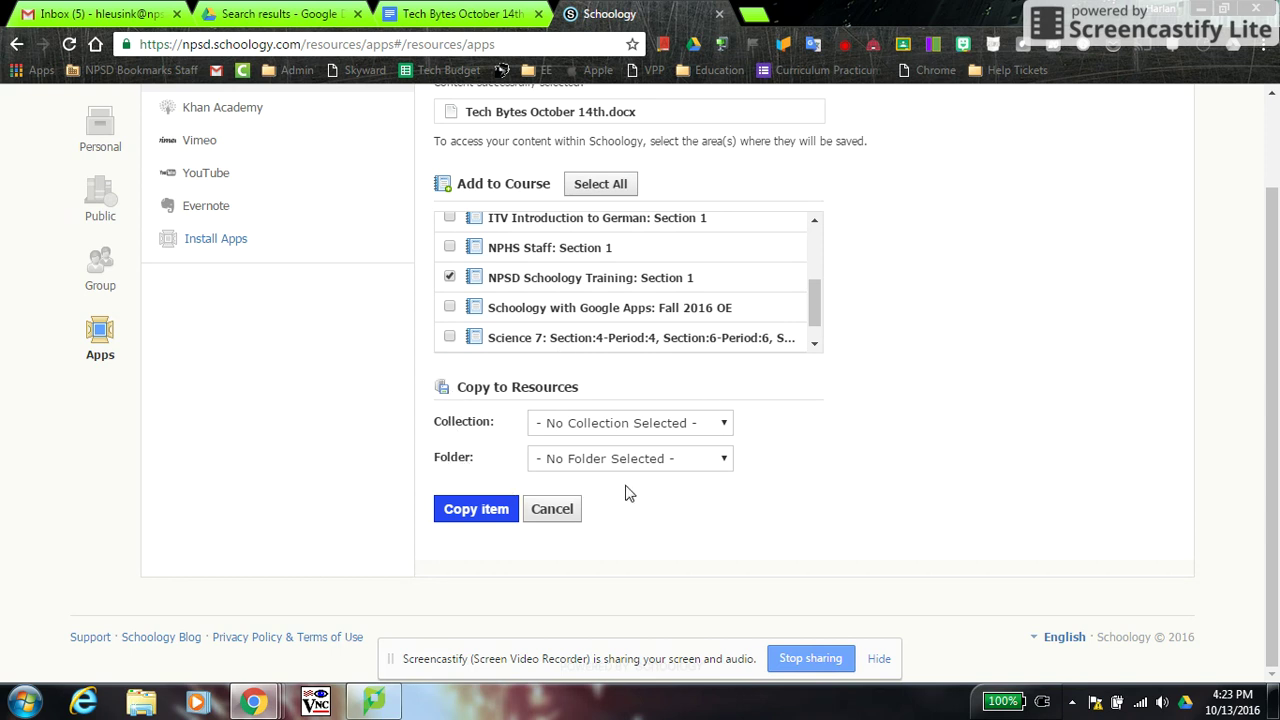
{"action": "left_click", "coordinate": [477, 510]}
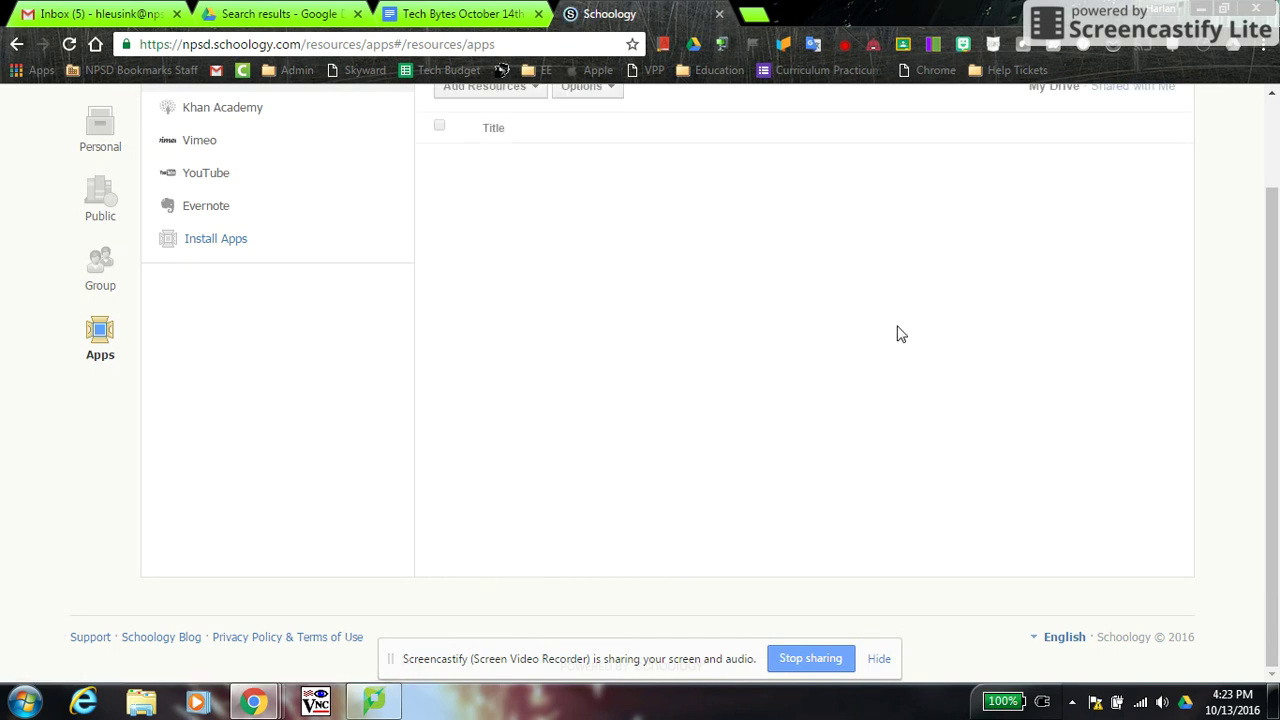
Open the NPSD Schoology Training: Section 1 course from the list of courses
{"action": "scroll", "coordinate": [897, 360], "scroll_direction": "up", "scroll_amount": 1}
{"action": "scroll", "coordinate": [620, 502], "scroll_direction": "up", "scroll_amount": 1}
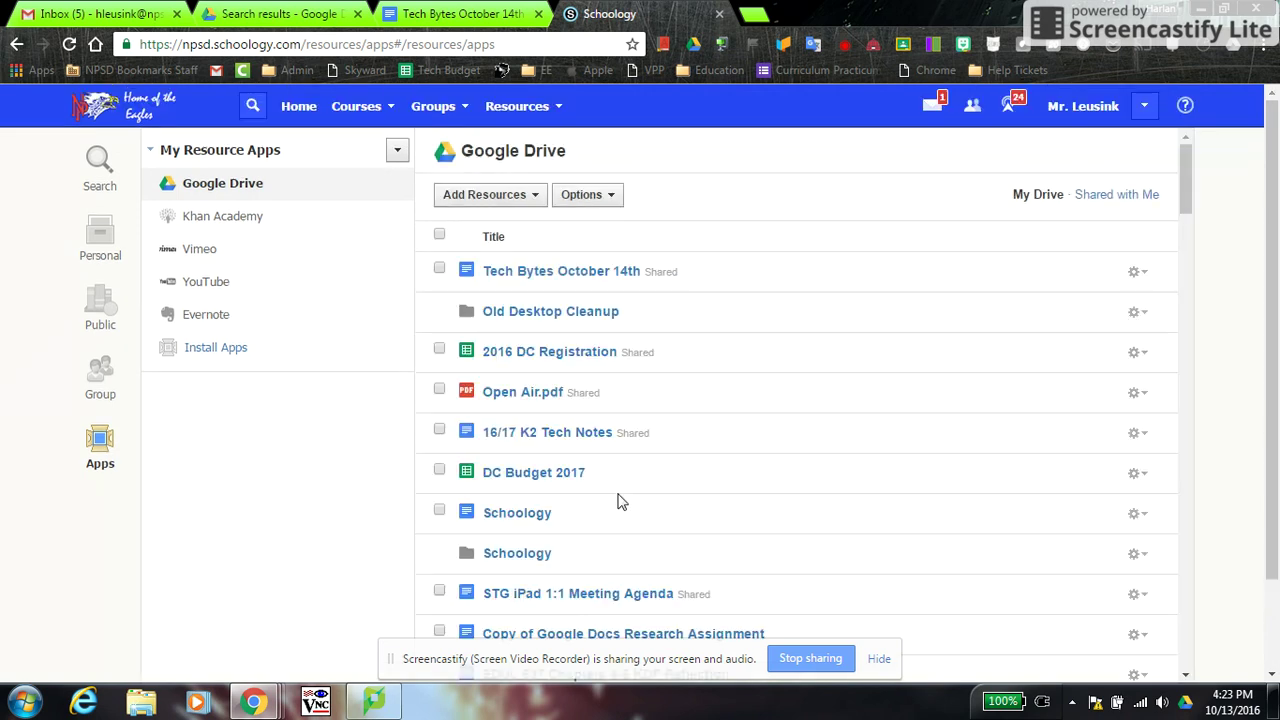
{"action": "left_click", "coordinate": [362, 108]}
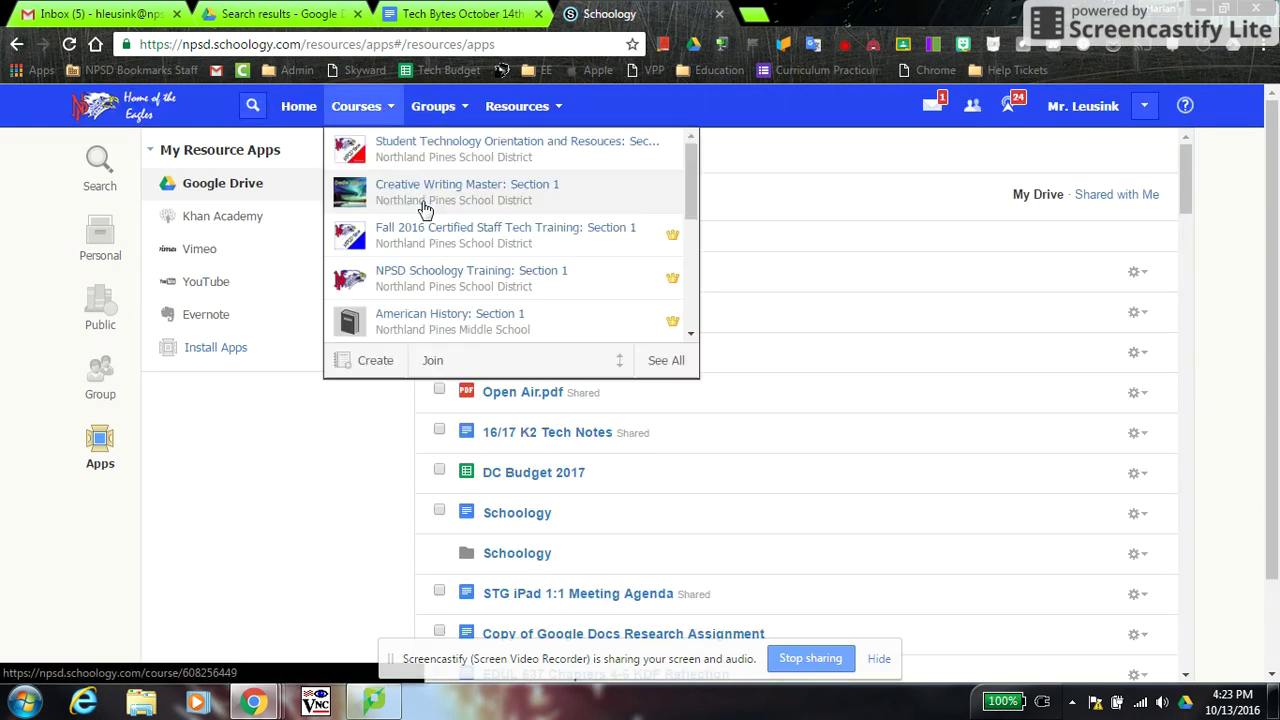
{"action": "scroll", "coordinate": [450, 228], "scroll_direction": "down", "scroll_amount": 1}
{"action": "left_click", "coordinate": [510, 185]}
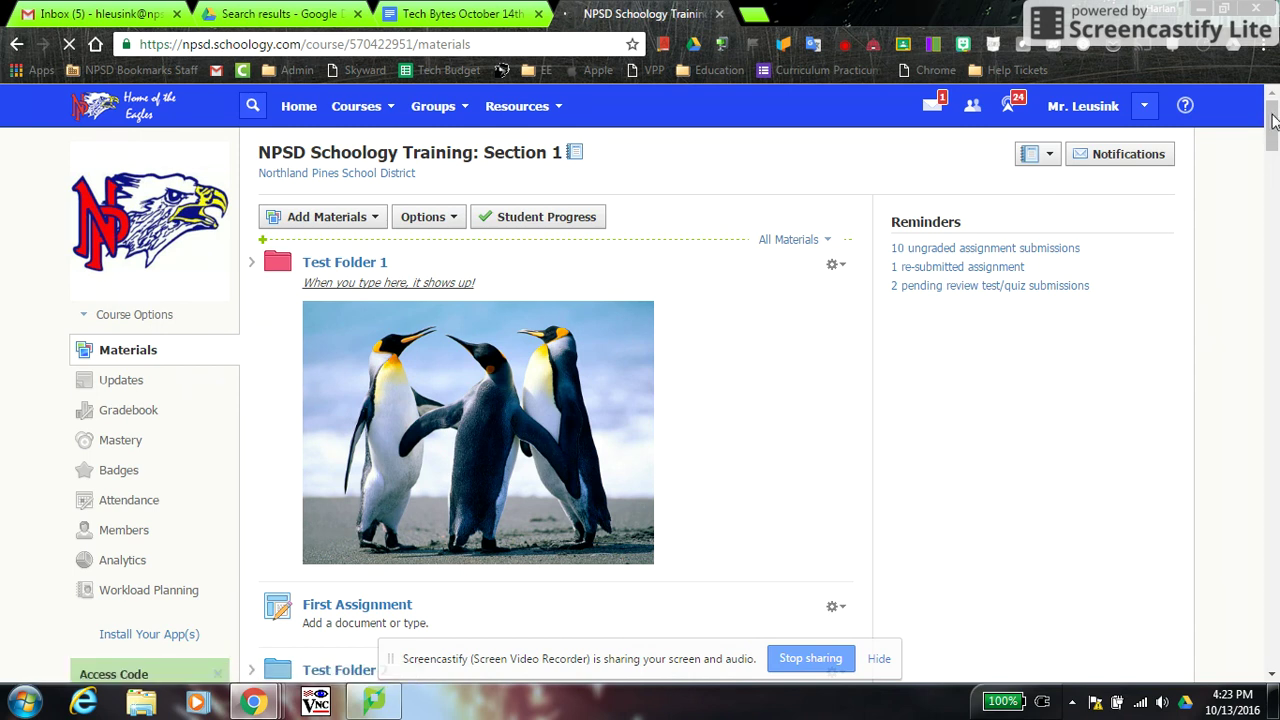
Open the last Tech Bytes October 14th.docx file in the course materials and look through its preview
{"action": "left_click_drag", "start_coordinate": [1274, 122], "coordinate": [1277, 165]}
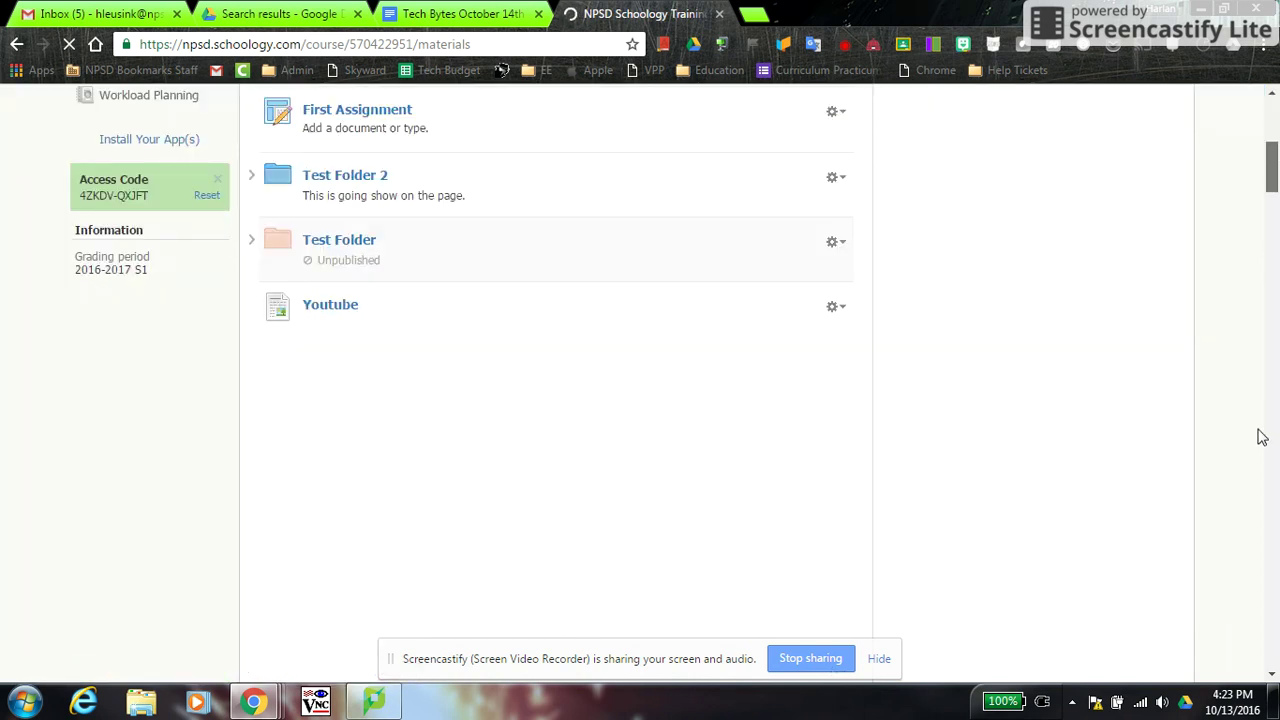
{"action": "scroll", "coordinate": [1255, 605], "scroll_direction": "down", "scroll_amount": 10}
{"action": "scroll", "coordinate": [1267, 655], "scroll_direction": "down", "scroll_amount": 2}
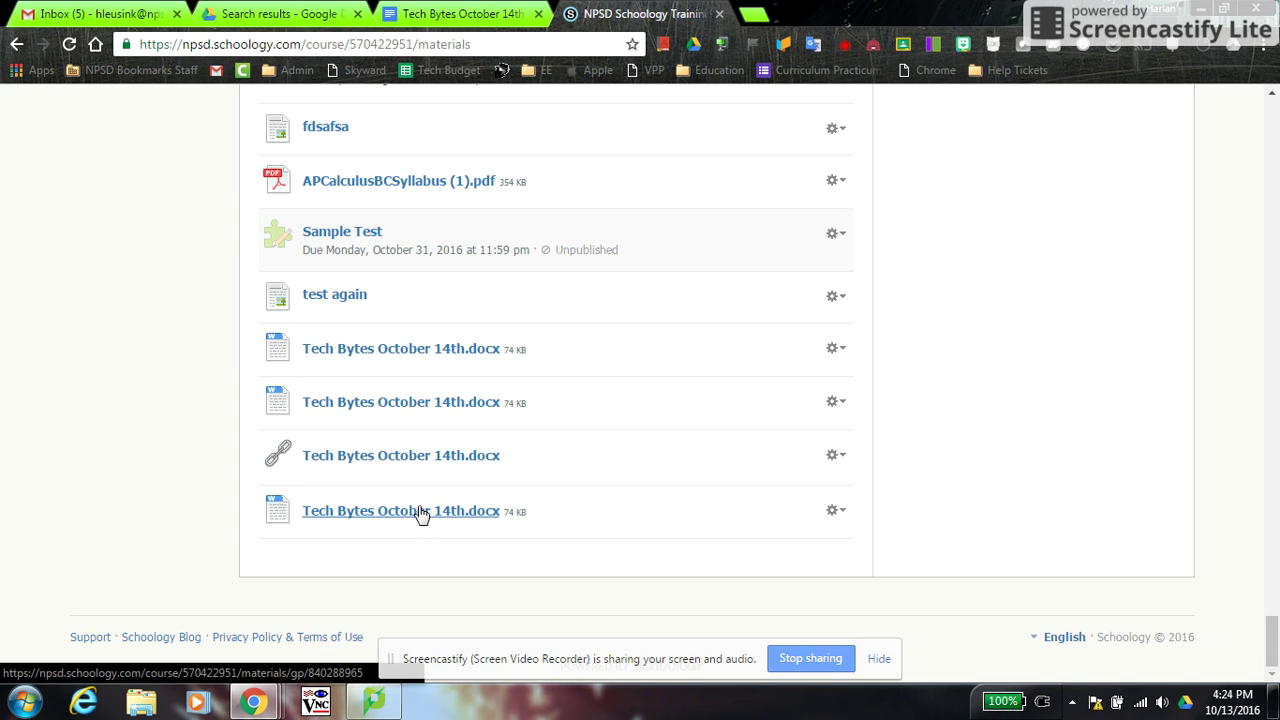
{"action": "left_click", "coordinate": [420, 512]}
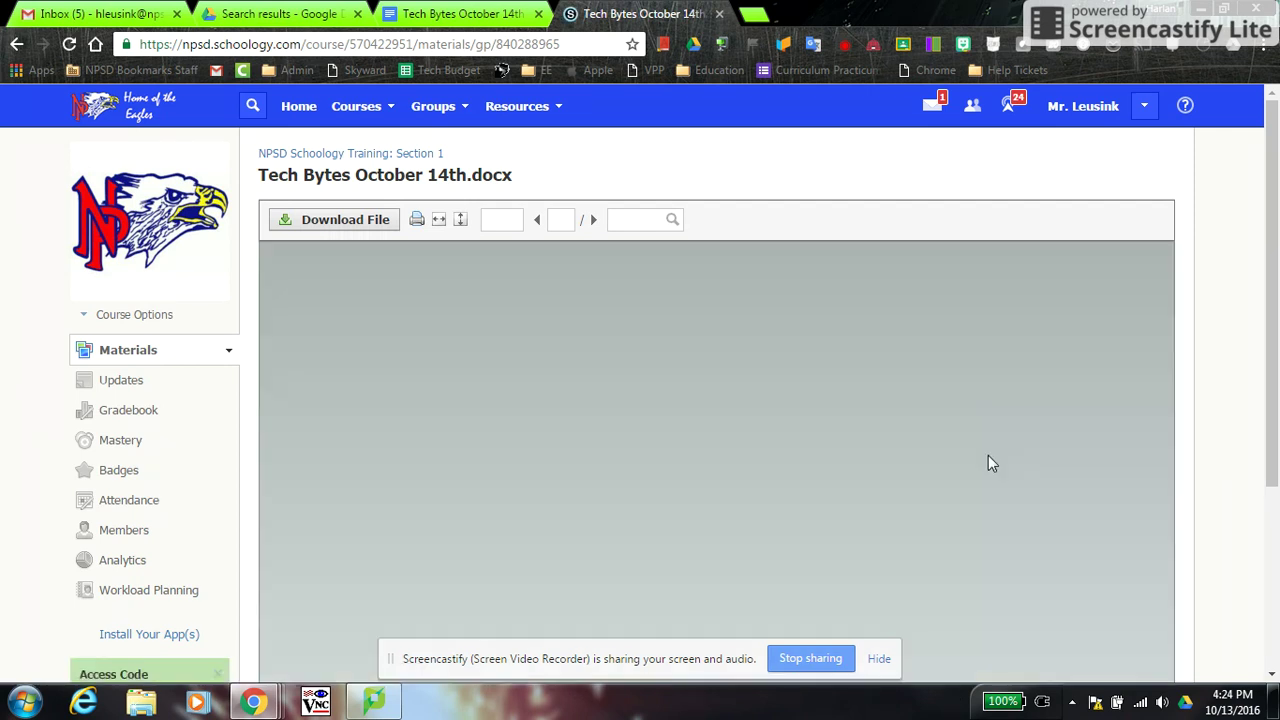
{"action": "scroll", "coordinate": [983, 480], "scroll_direction": "down", "scroll_amount": 10}
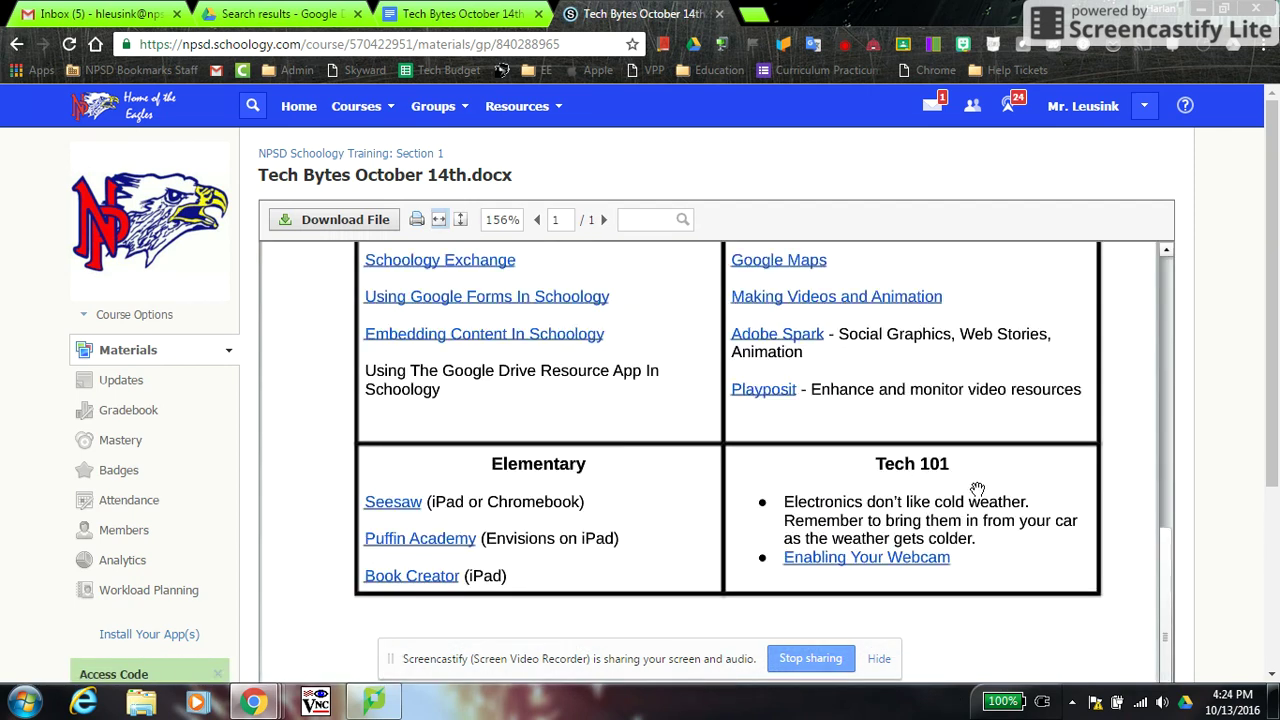
{"action": "scroll", "coordinate": [975, 495], "scroll_direction": "up", "scroll_amount": 10}
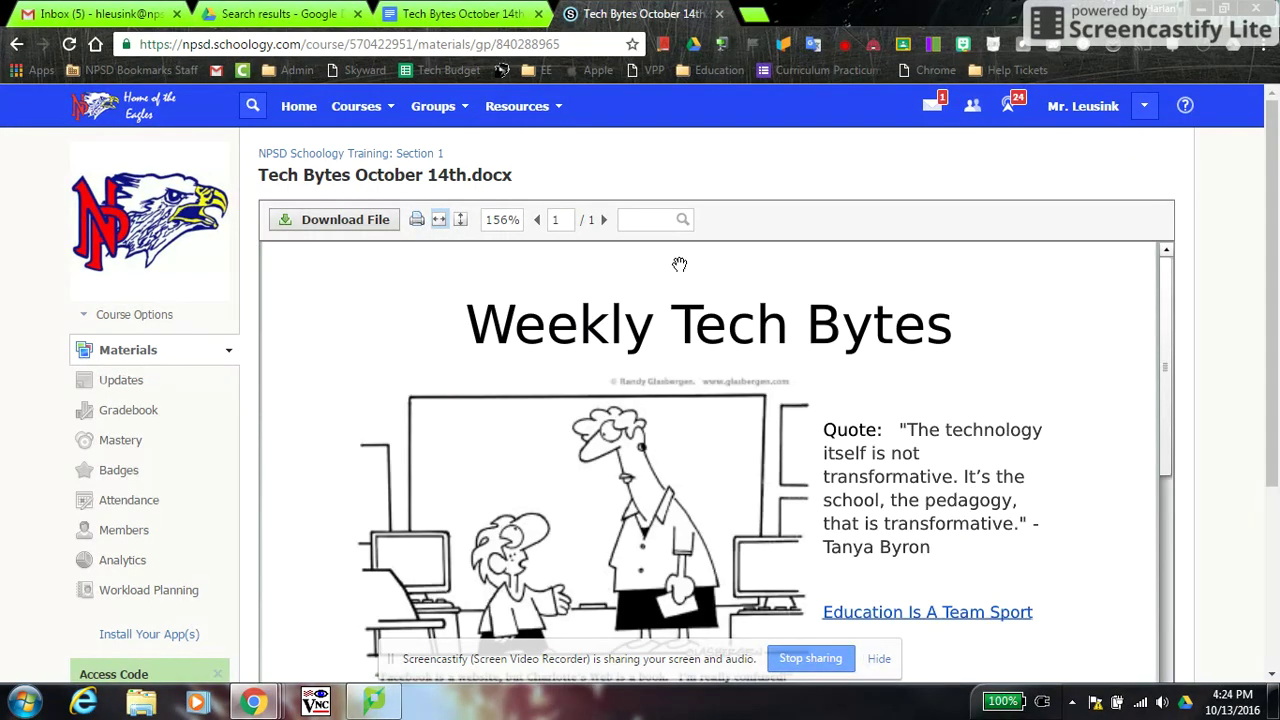
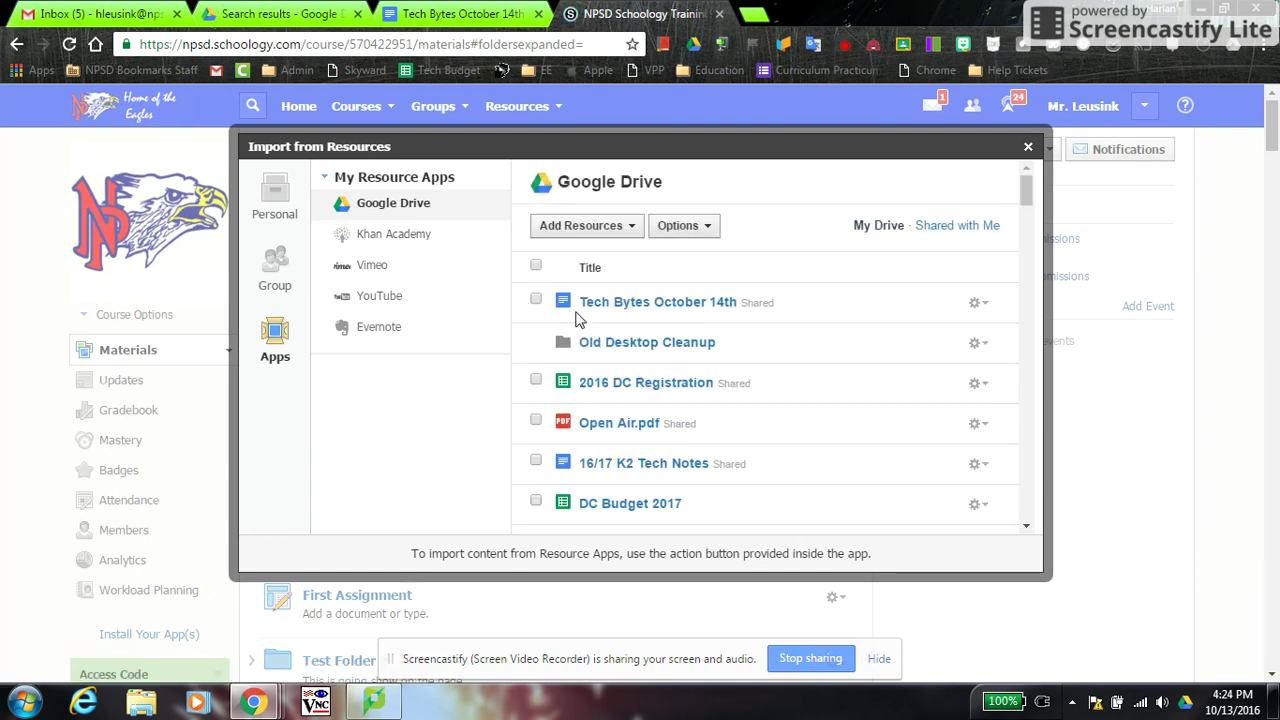
Import the Tech Bytes October 14th document from Google Drive into the course as a link
{"action": "left_click", "coordinate": [536, 298]}
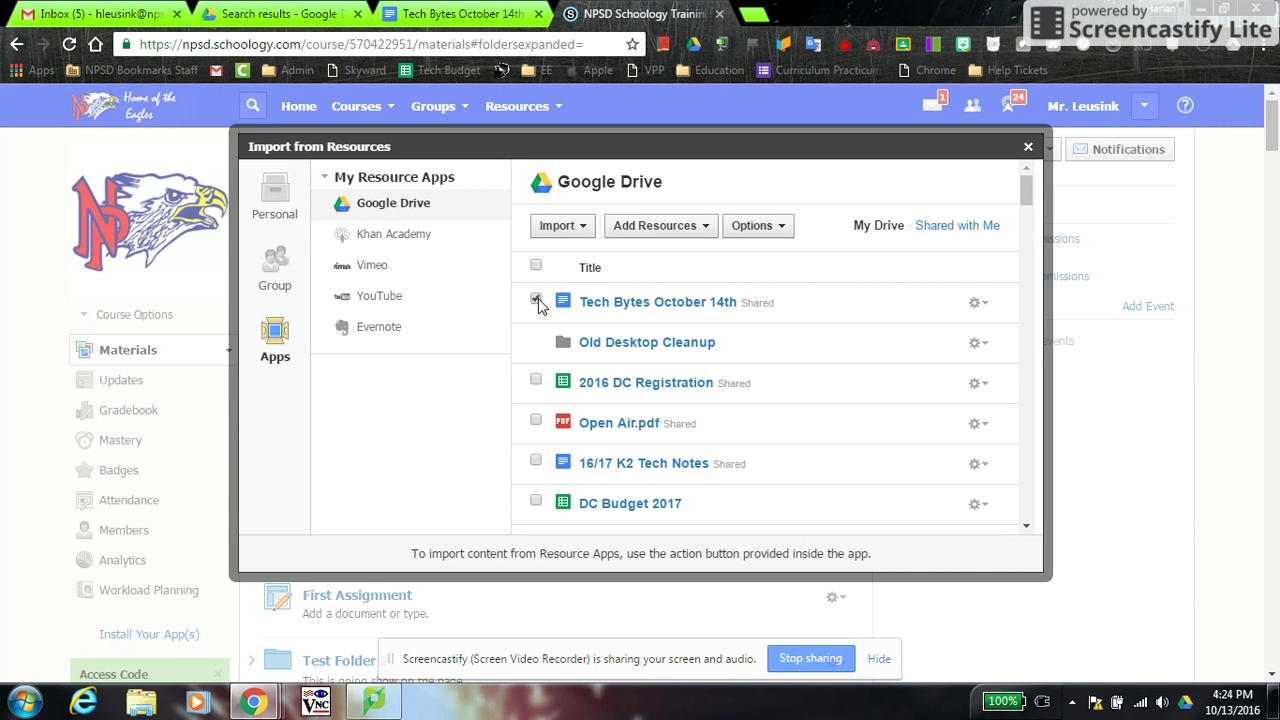
{"action": "left_click", "coordinate": [578, 228]}
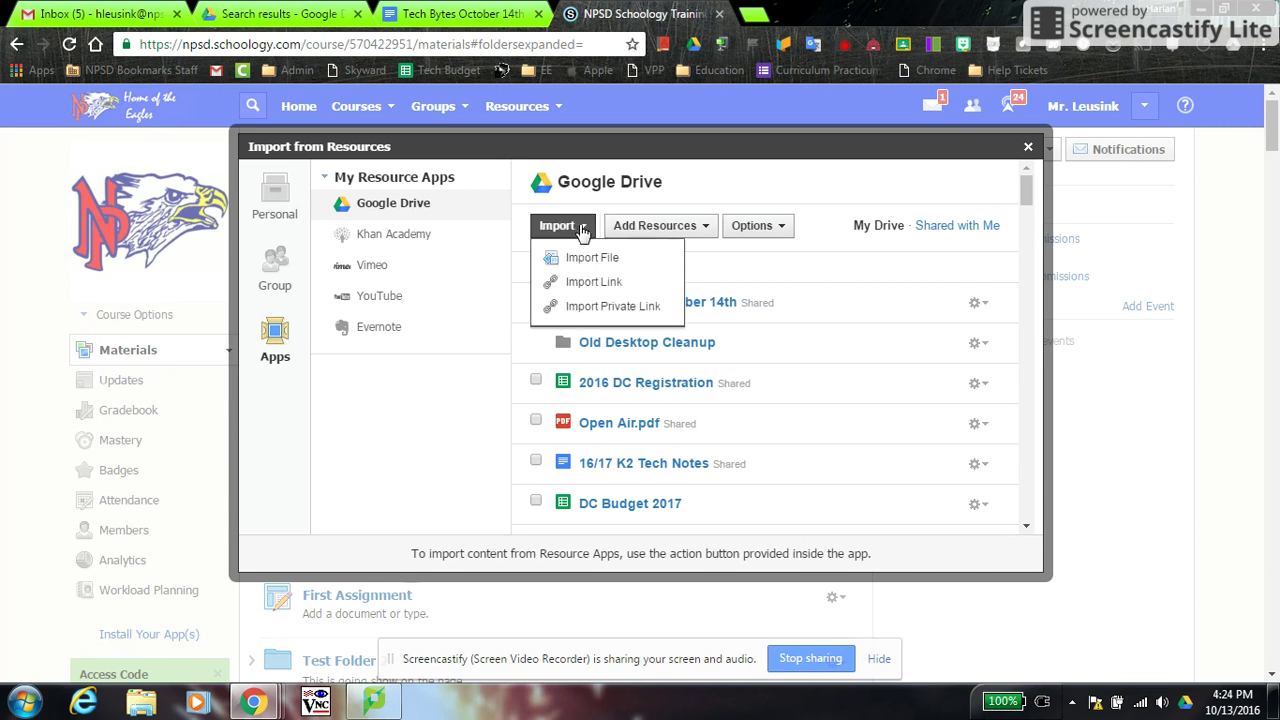
{"action": "left_click", "coordinate": [613, 283]}
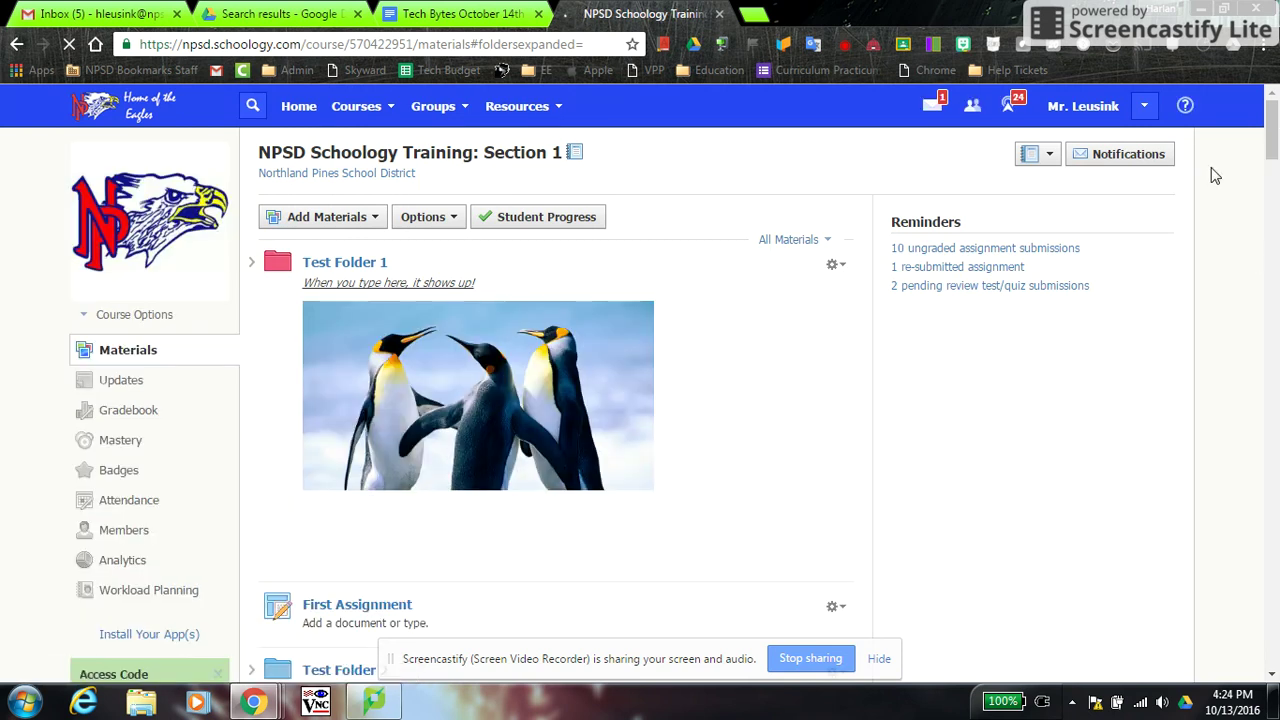
Open the Tech Bytes October 14th.docx link at the end of the course materials, view the Google document and close it
{"action": "left_click_drag", "start_coordinate": [1272, 125], "coordinate": [1272, 184]}
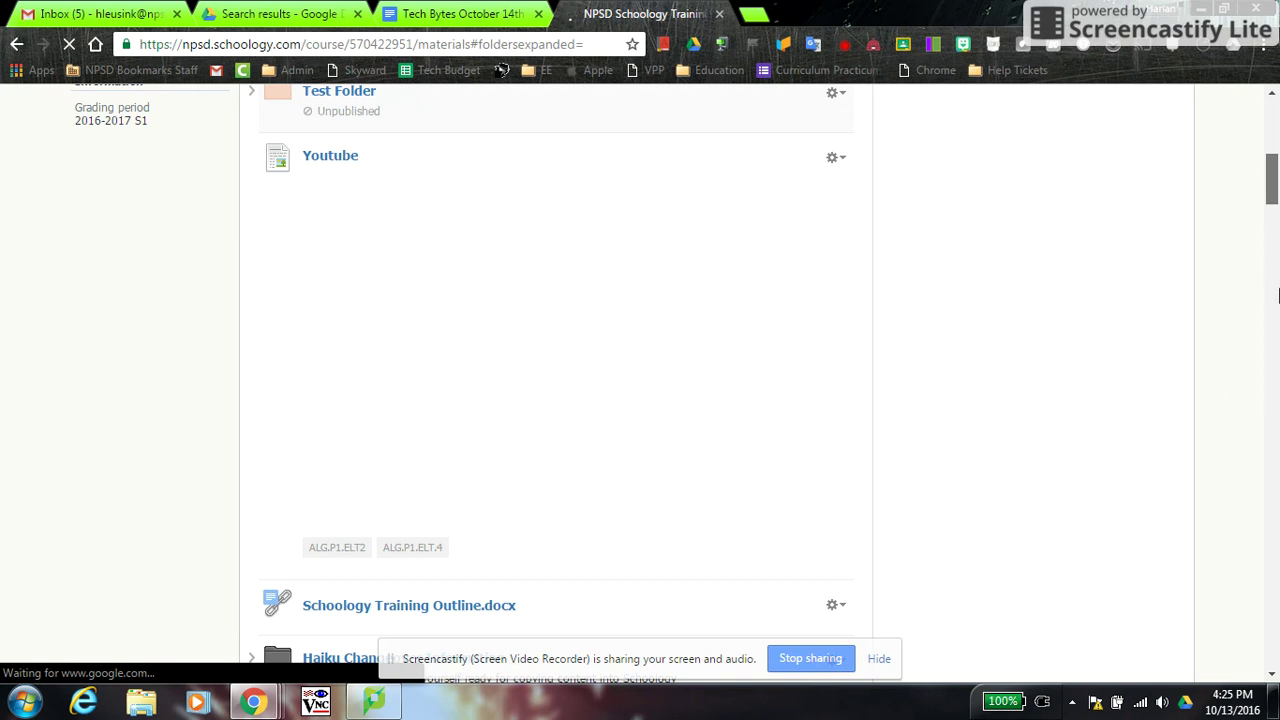
{"action": "left_click", "coordinate": [1273, 662]}
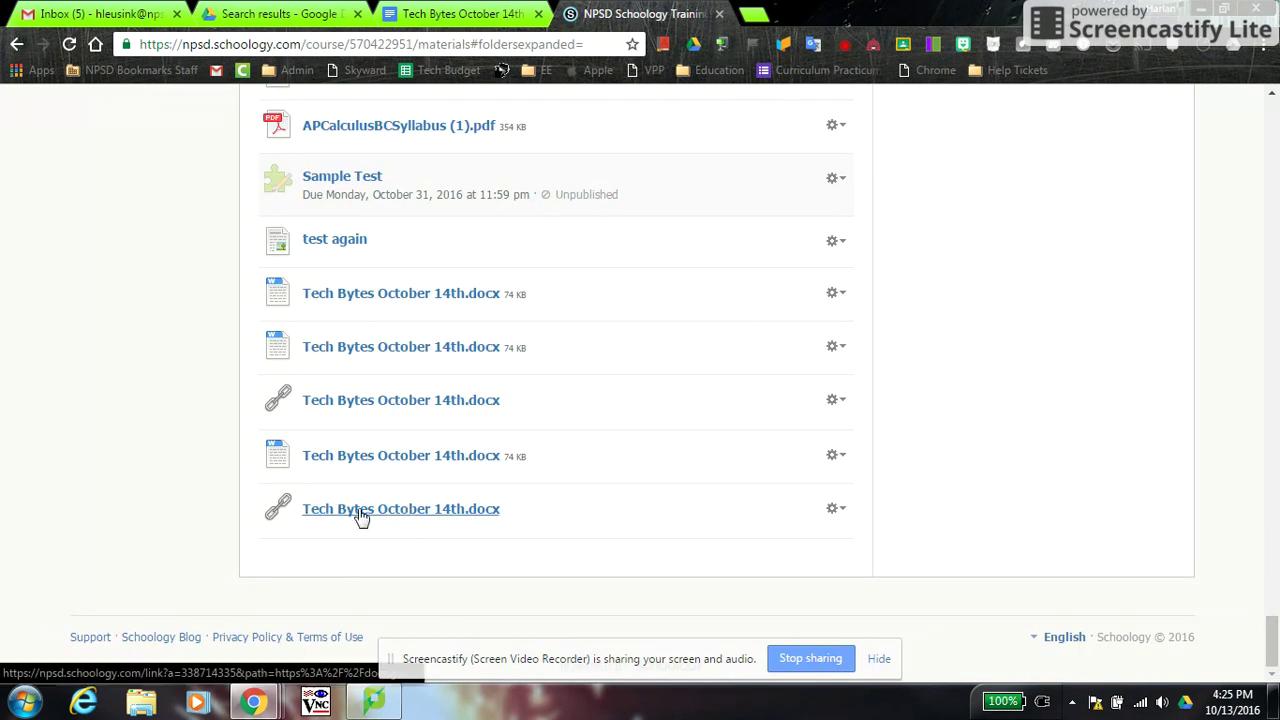
{"action": "mouse_move", "coordinate": [285, 484]}
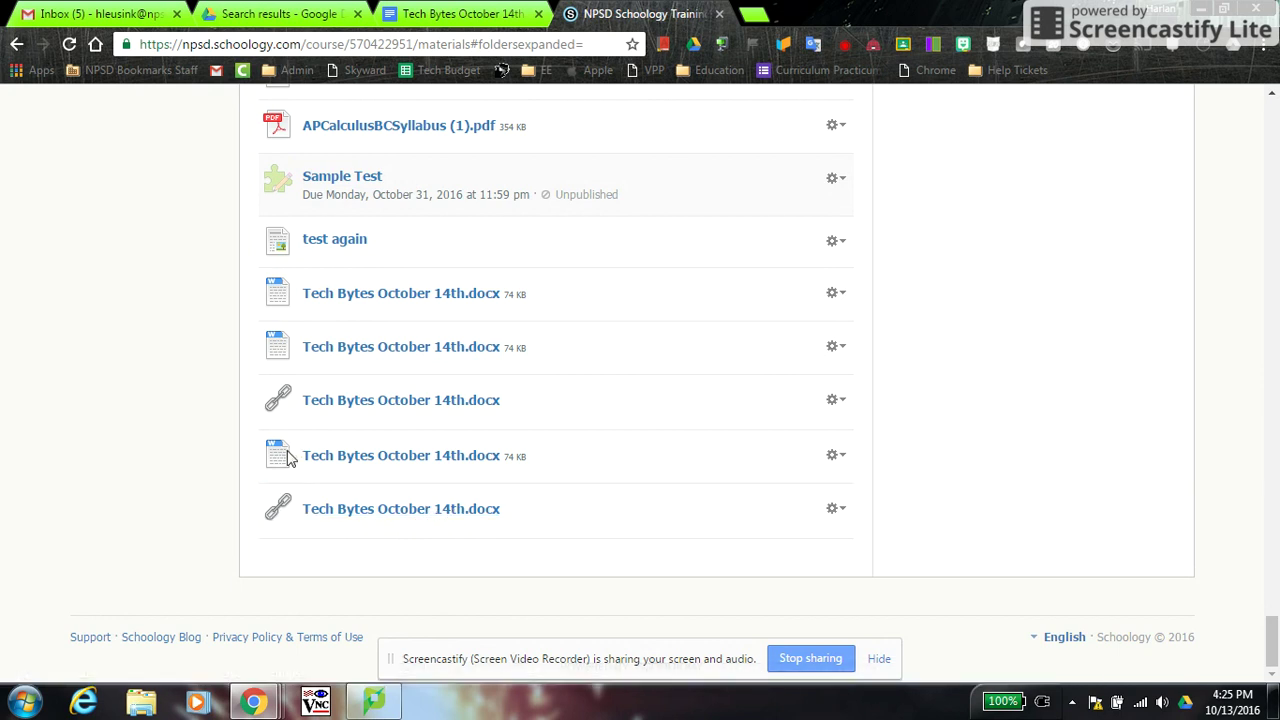
{"action": "left_click", "coordinate": [353, 511]}
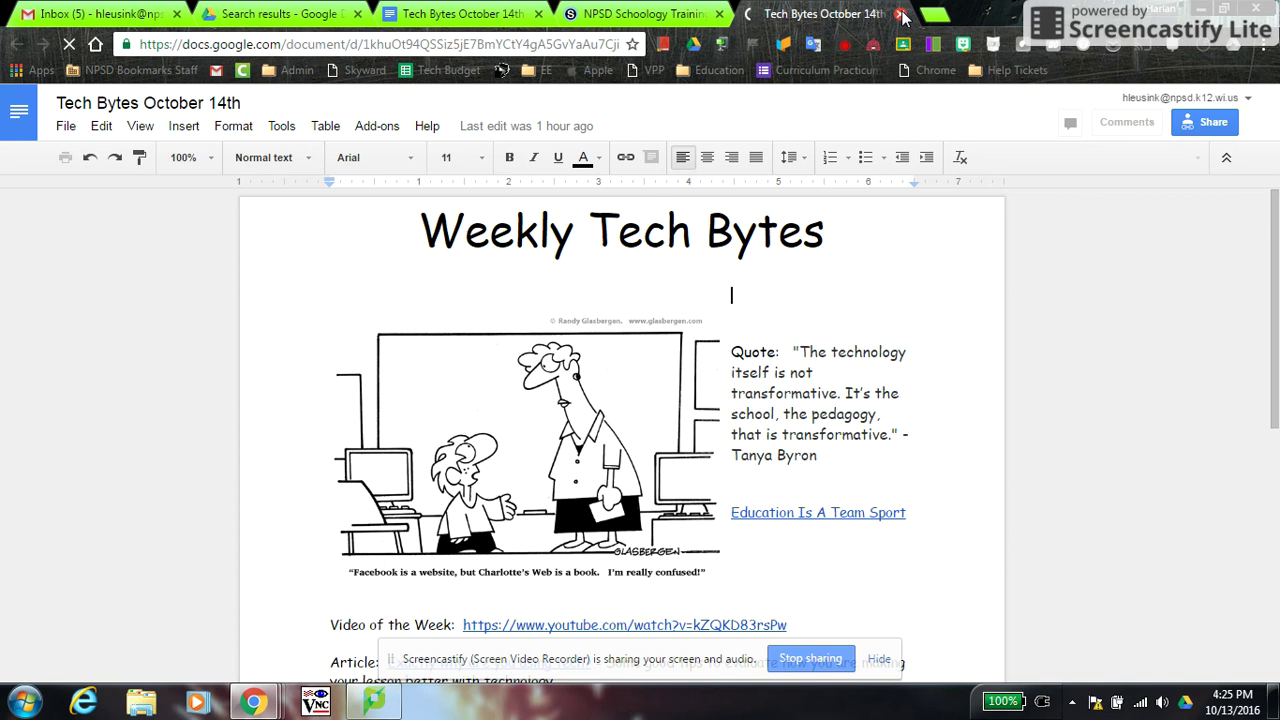
{"action": "left_click", "coordinate": [901, 14]}
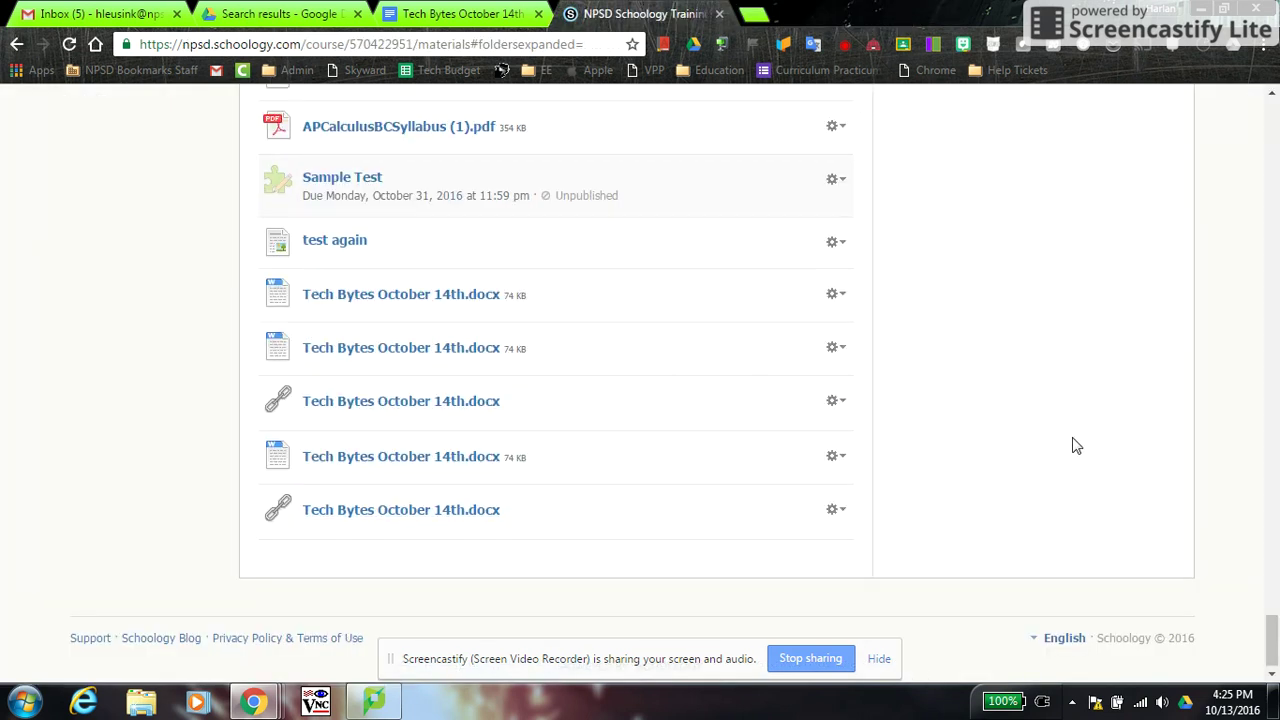
{"action": "scroll", "coordinate": [1076, 446], "scroll_direction": "up", "scroll_amount": 1}
{"action": "scroll", "coordinate": [1076, 450], "scroll_direction": "up", "scroll_amount": 7}
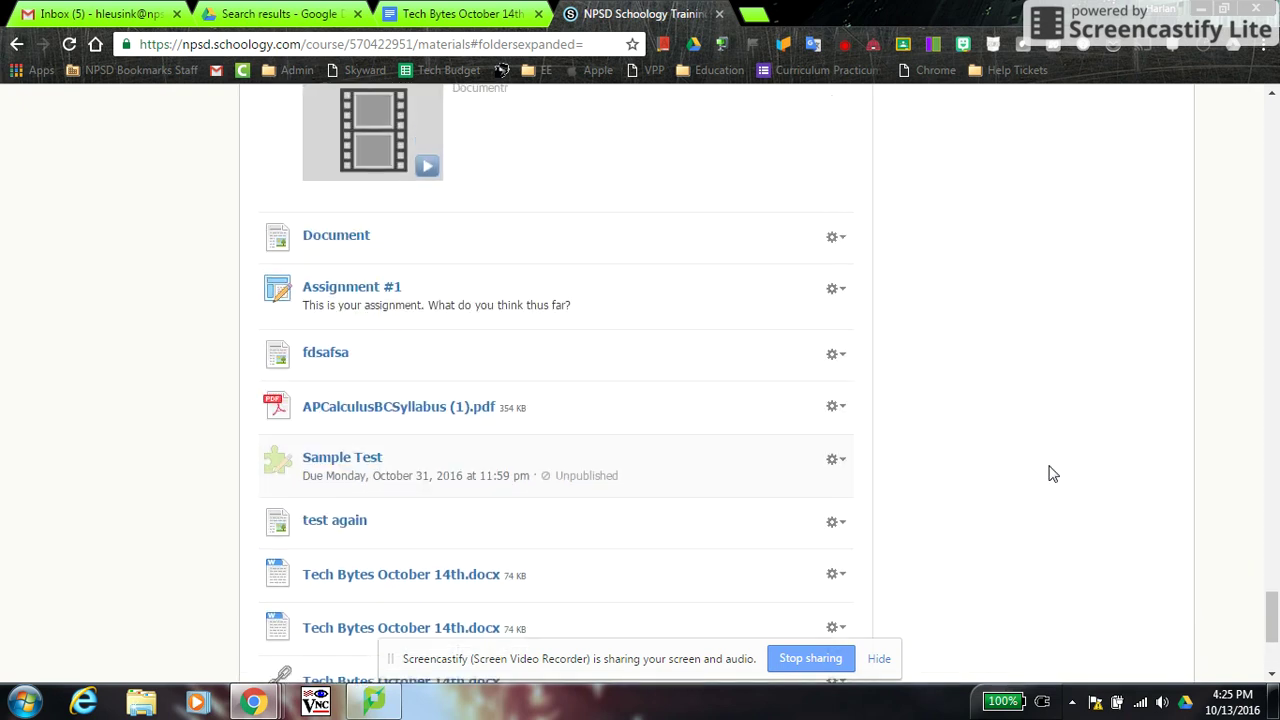
{"action": "scroll", "coordinate": [945, 440], "scroll_direction": "up", "scroll_amount": 8}
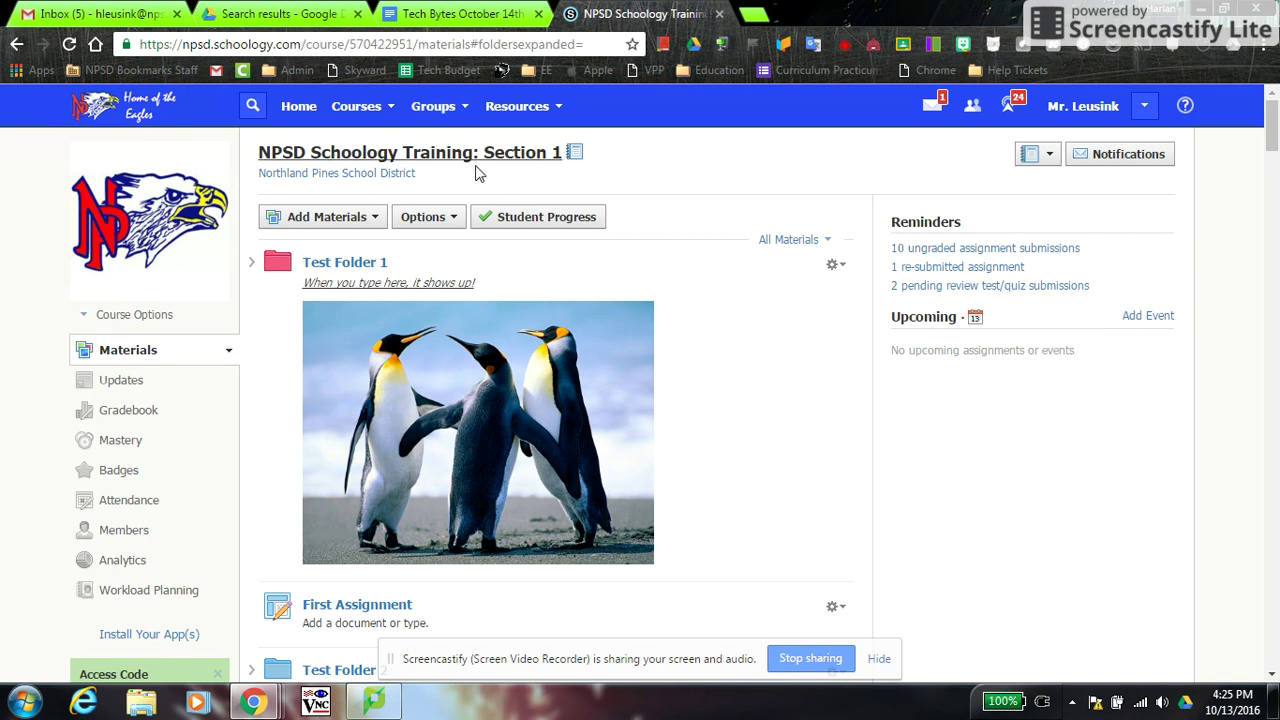
Switch to the open Tech Bytes October 14th Google document and copy its web address
{"action": "left_click", "coordinate": [453, 16]}
{"action": "left_click", "coordinate": [458, 44]}
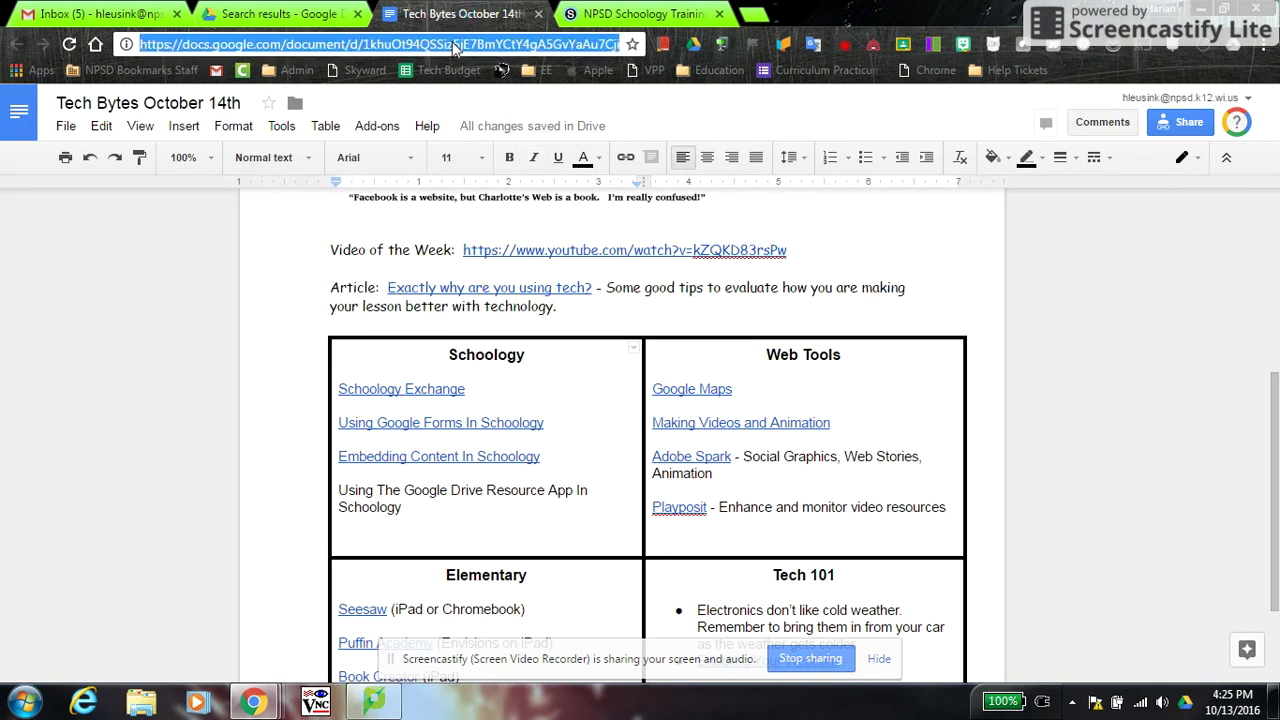
{"action": "right_click", "coordinate": [455, 44]}
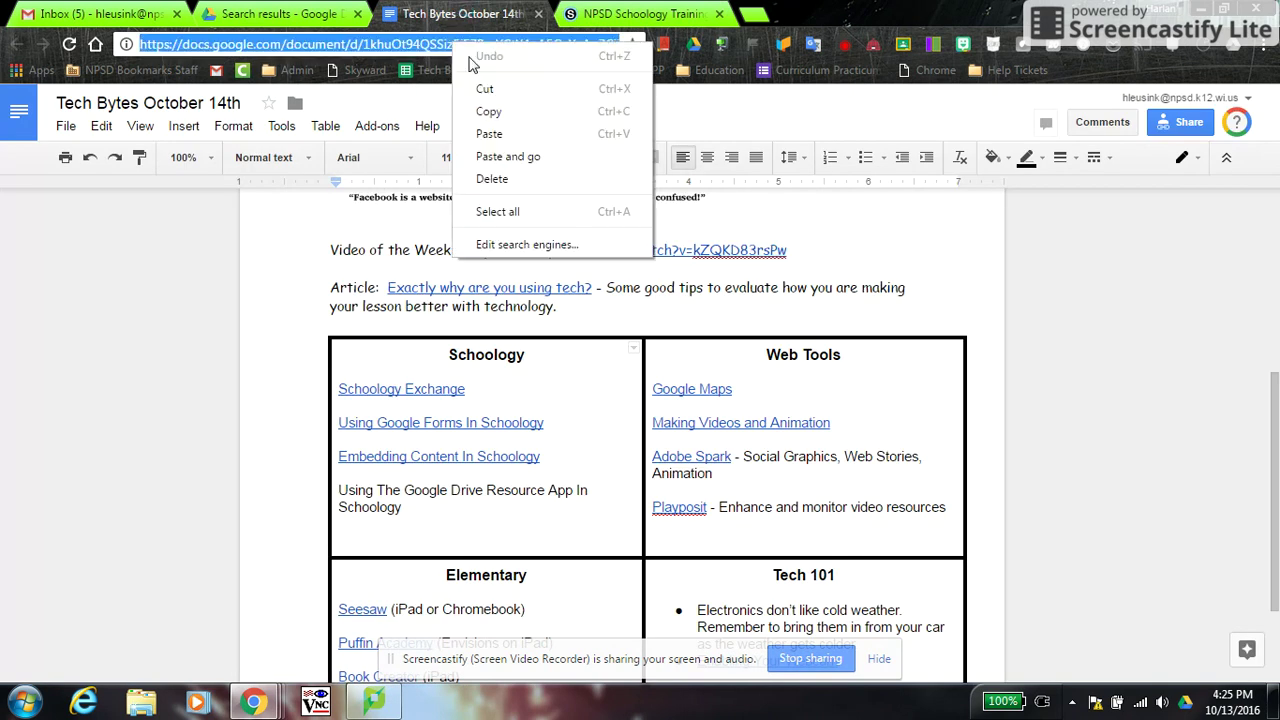
{"action": "left_click", "coordinate": [490, 112]}
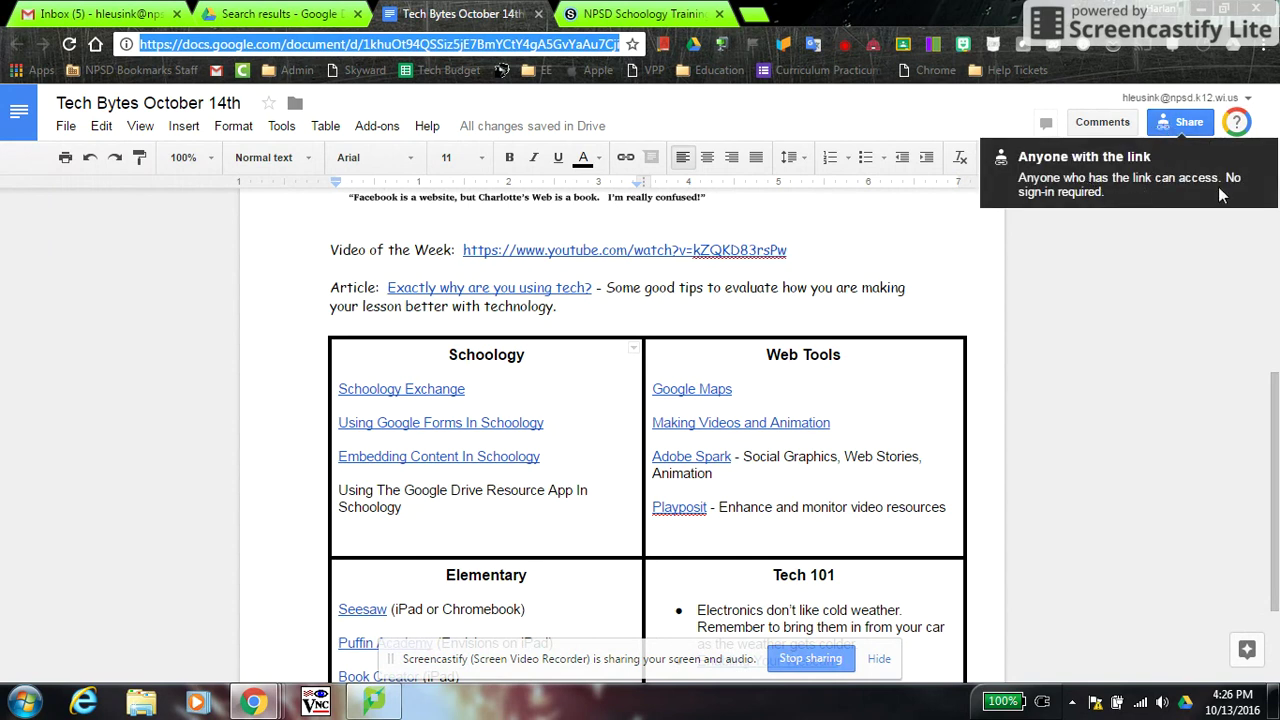
Start adding a link to the NPSD Schoology Training course materials and paste the copied document address as its URL
{"action": "left_click", "coordinate": [622, 12]}
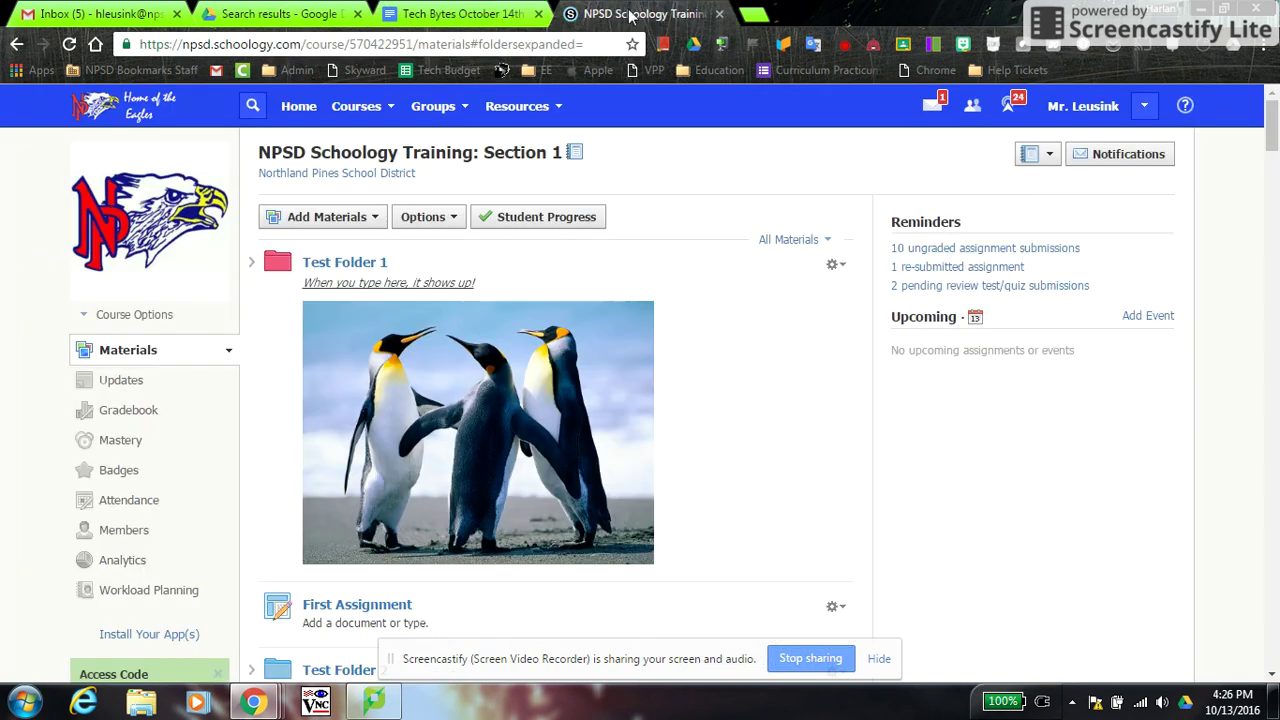
{"action": "left_click", "coordinate": [366, 218]}
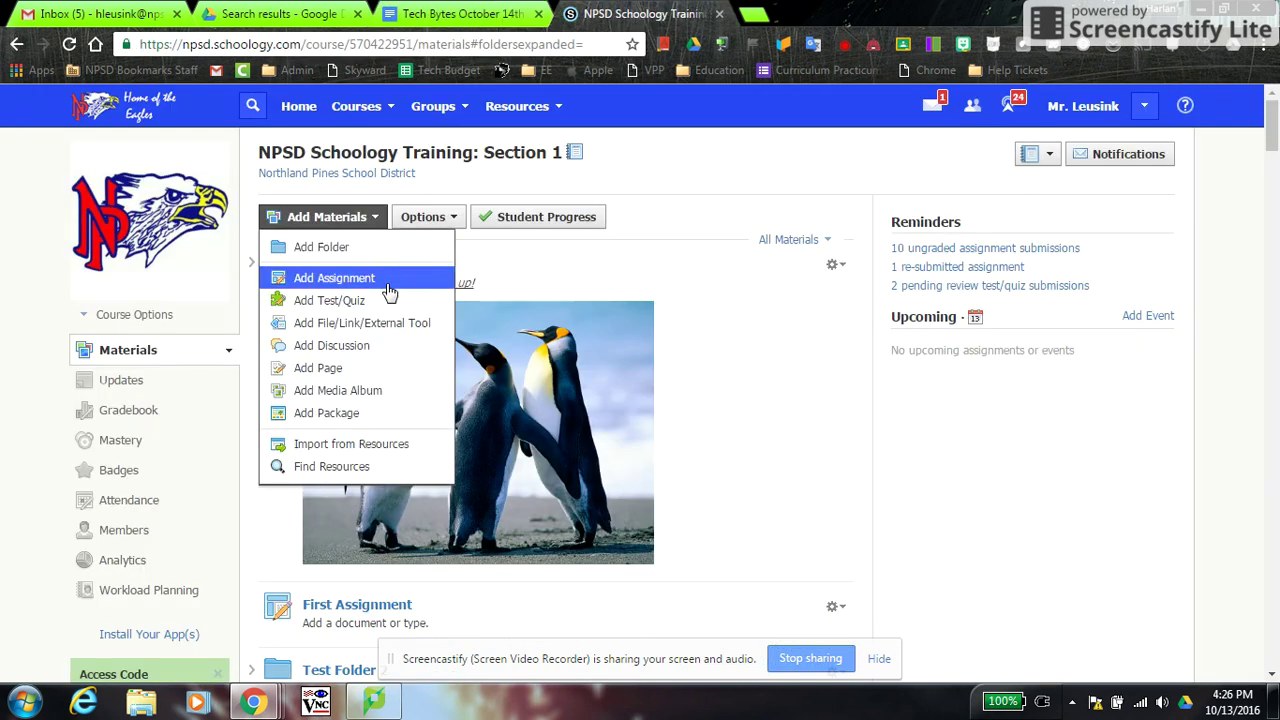
{"action": "left_click", "coordinate": [388, 323]}
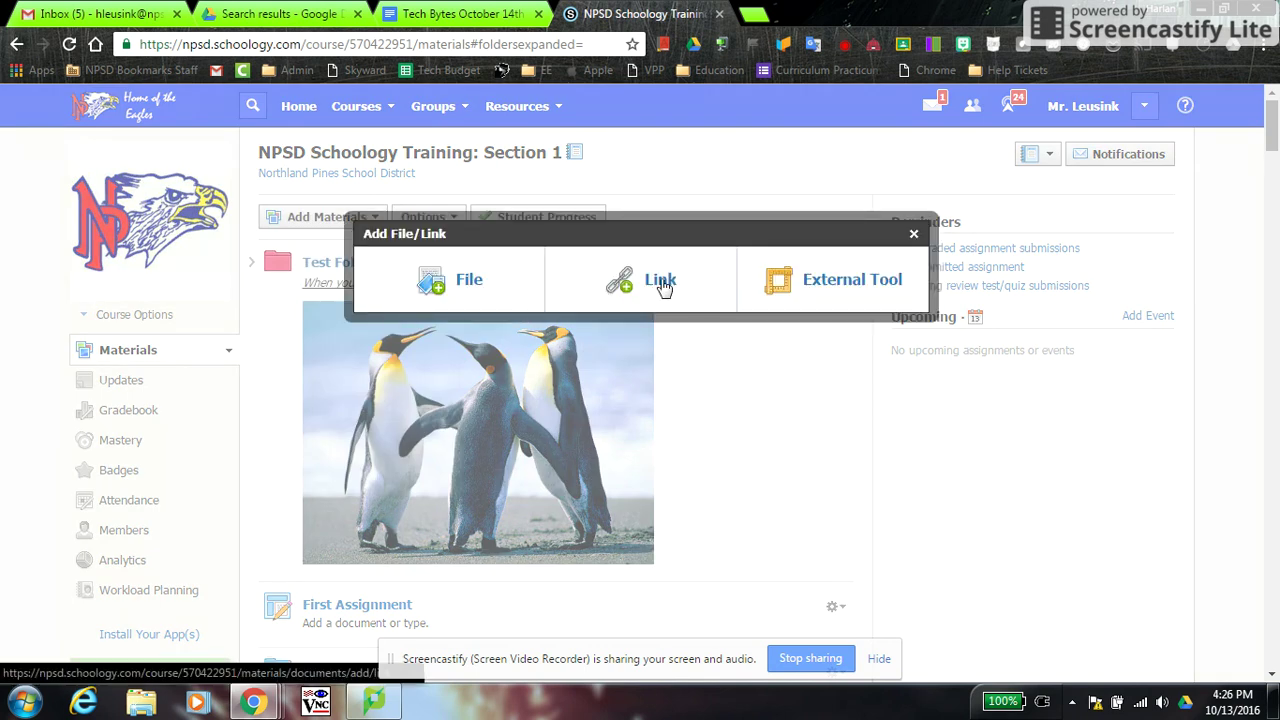
{"action": "left_click", "coordinate": [662, 285]}
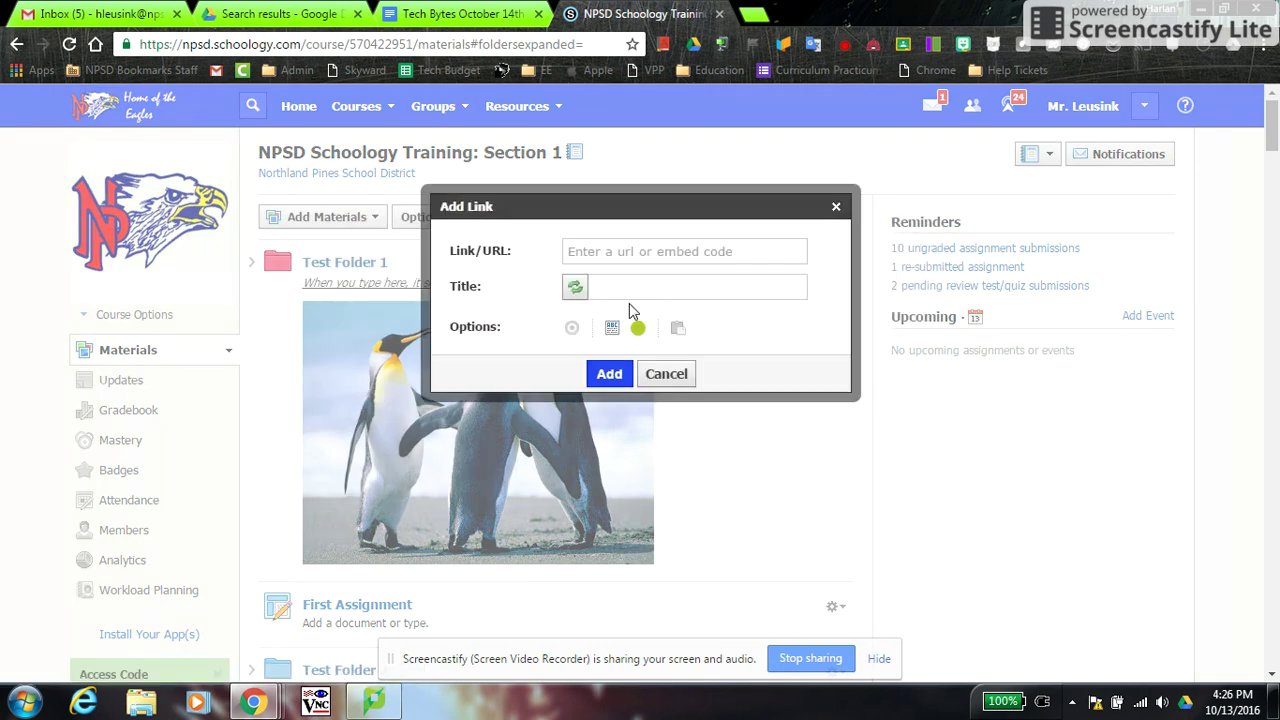
{"action": "right_click", "coordinate": [622, 249]}
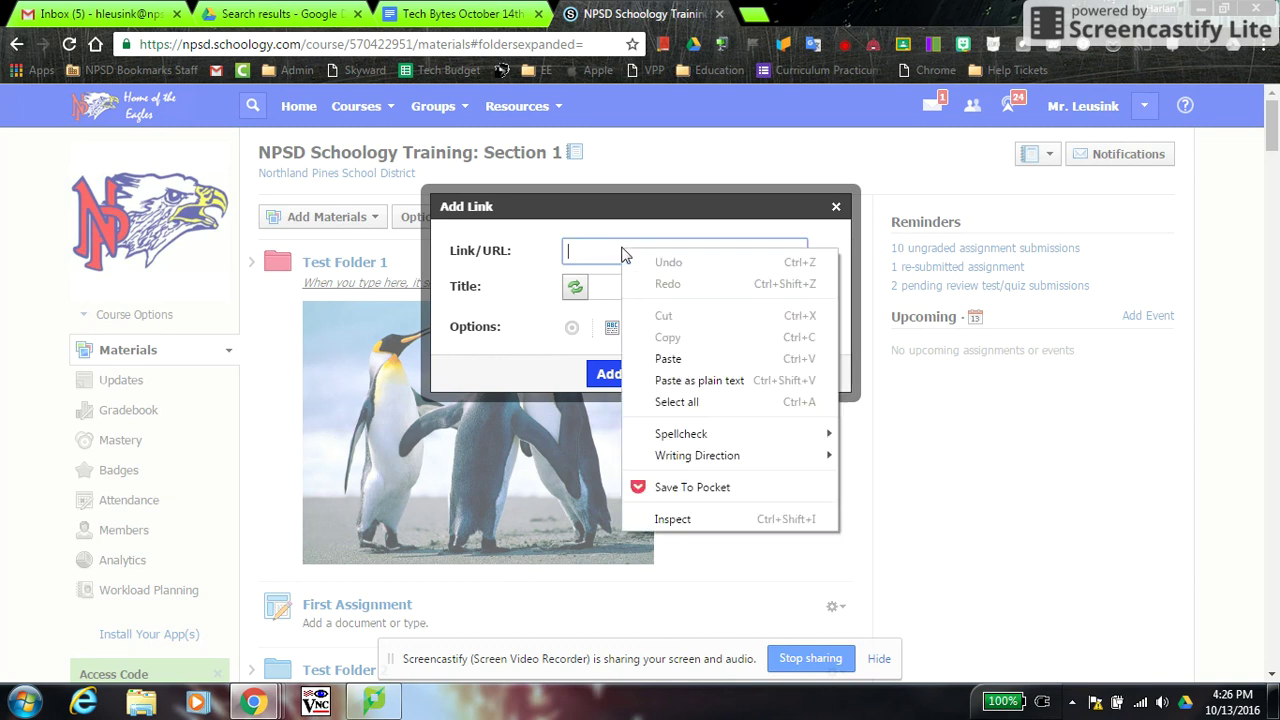
{"action": "left_click", "coordinate": [686, 357]}
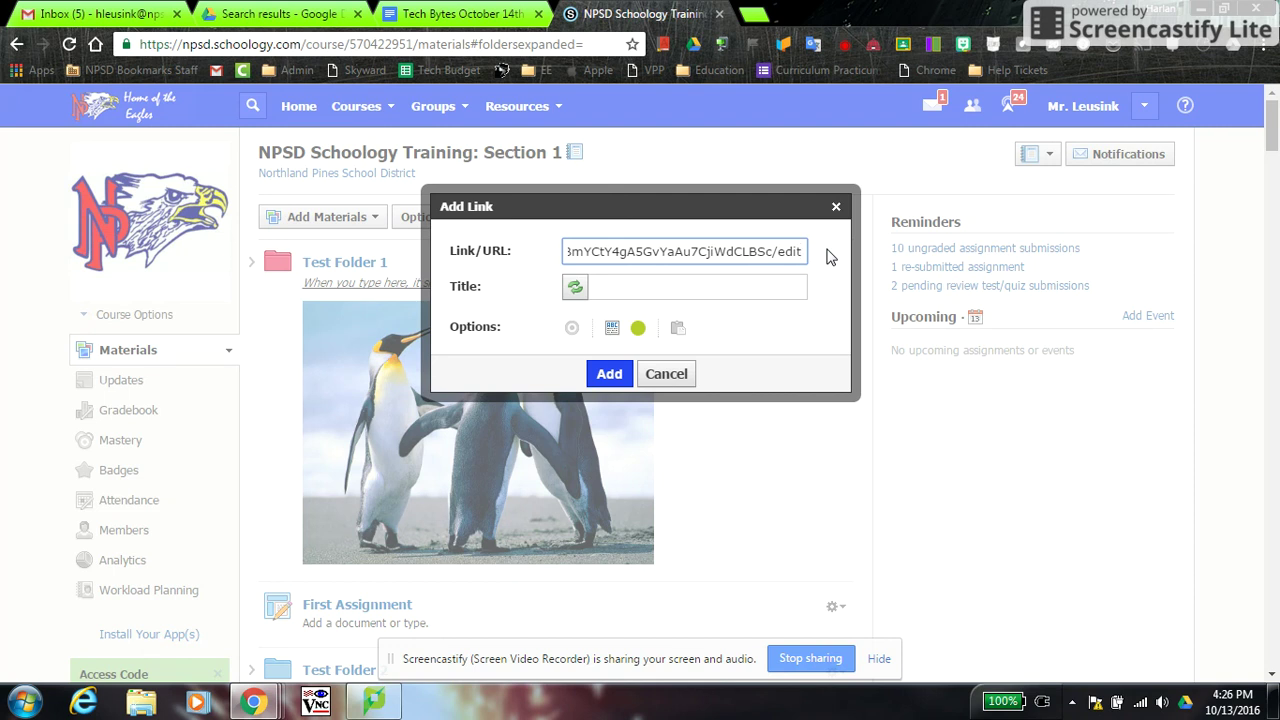
Replace "edit" with "copy" at the end of the link's URL and add the link with the title Test Document
{"action": "key", "text": "BackSpace"}
{"action": "key", "text": "BackSpace"}
{"action": "key", "text": "BackSpace"}
{"action": "key", "text": "BackSpace"}
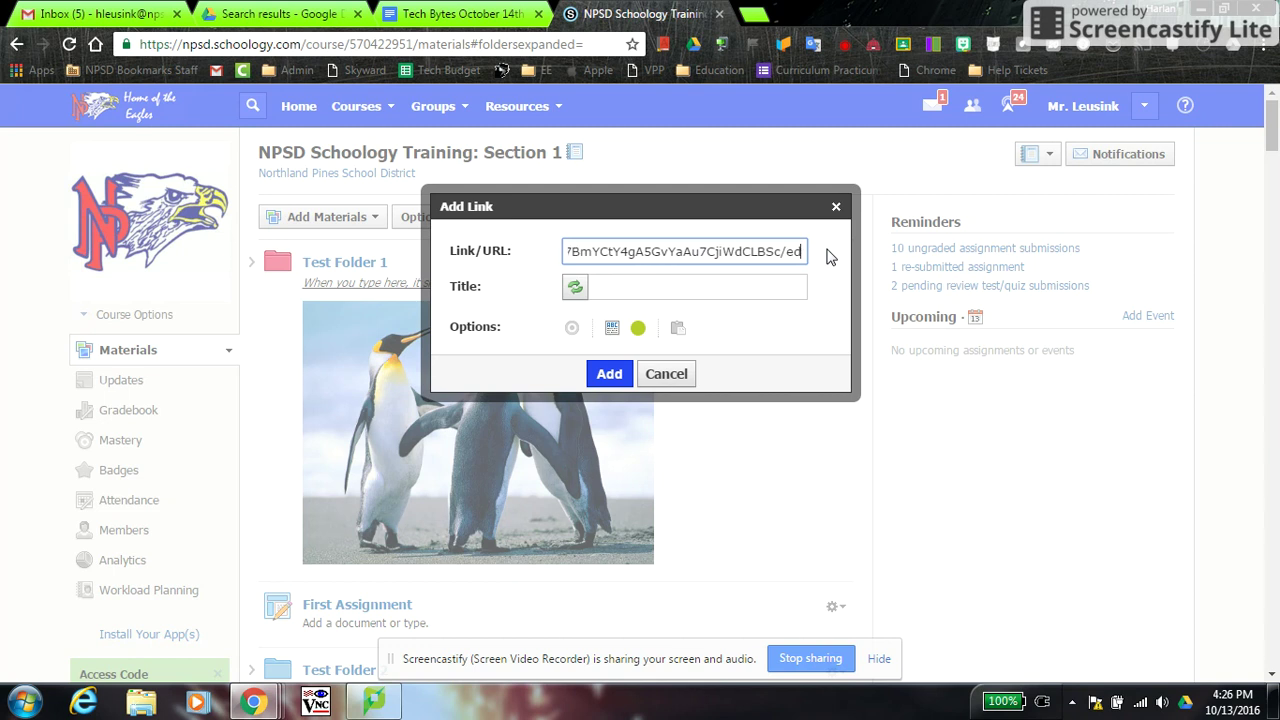
{"action": "type", "text": "copy"}
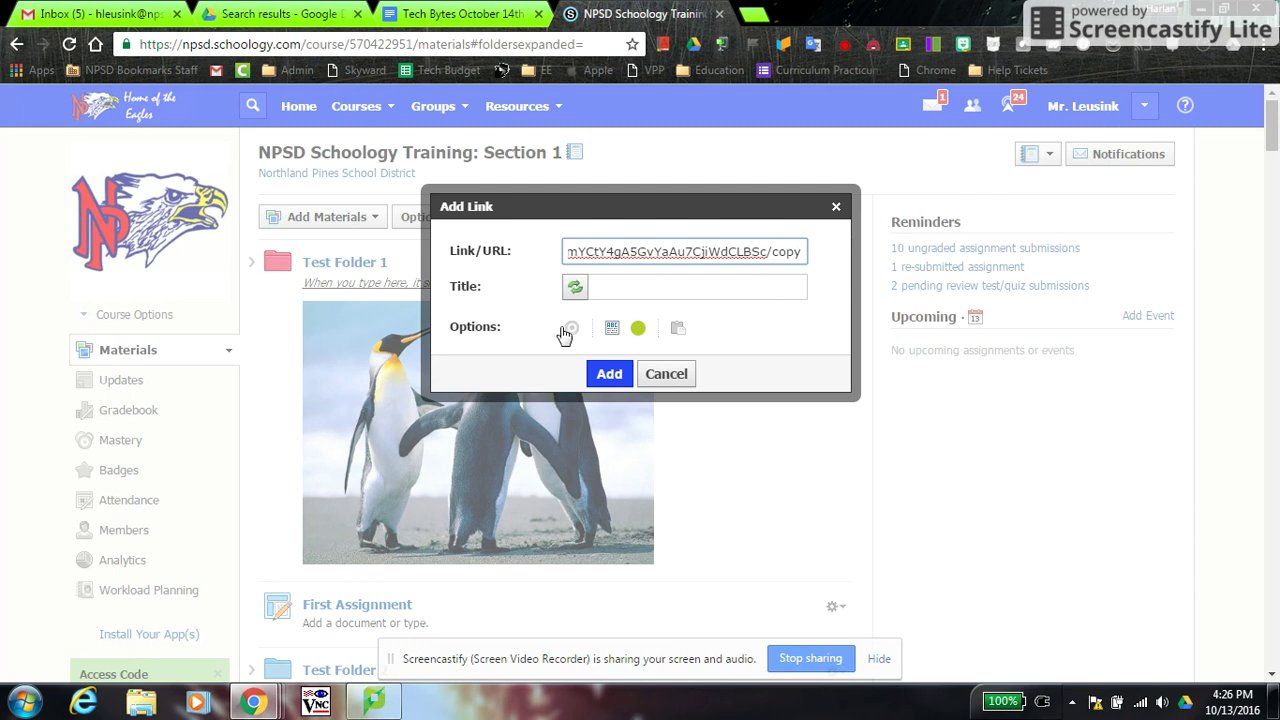
{"action": "left_click", "coordinate": [650, 281]}
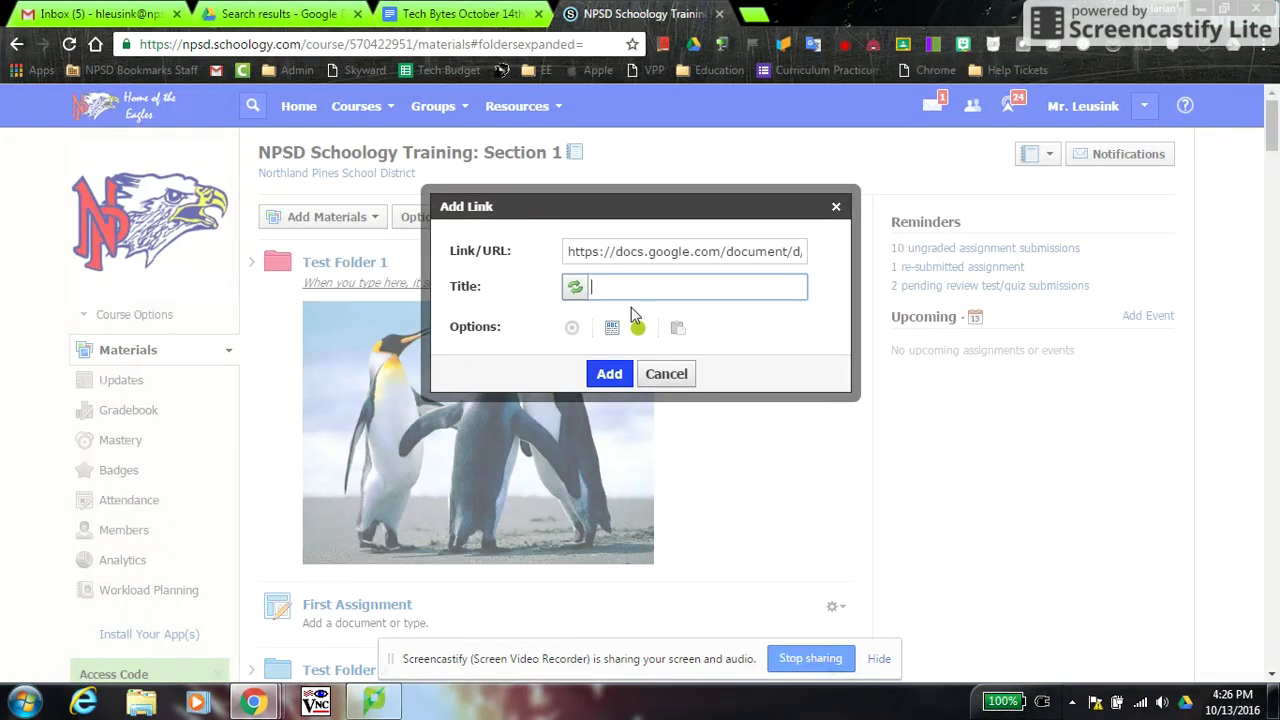
{"action": "type", "text": "Test Document"}
{"action": "left_click", "coordinate": [612, 378]}
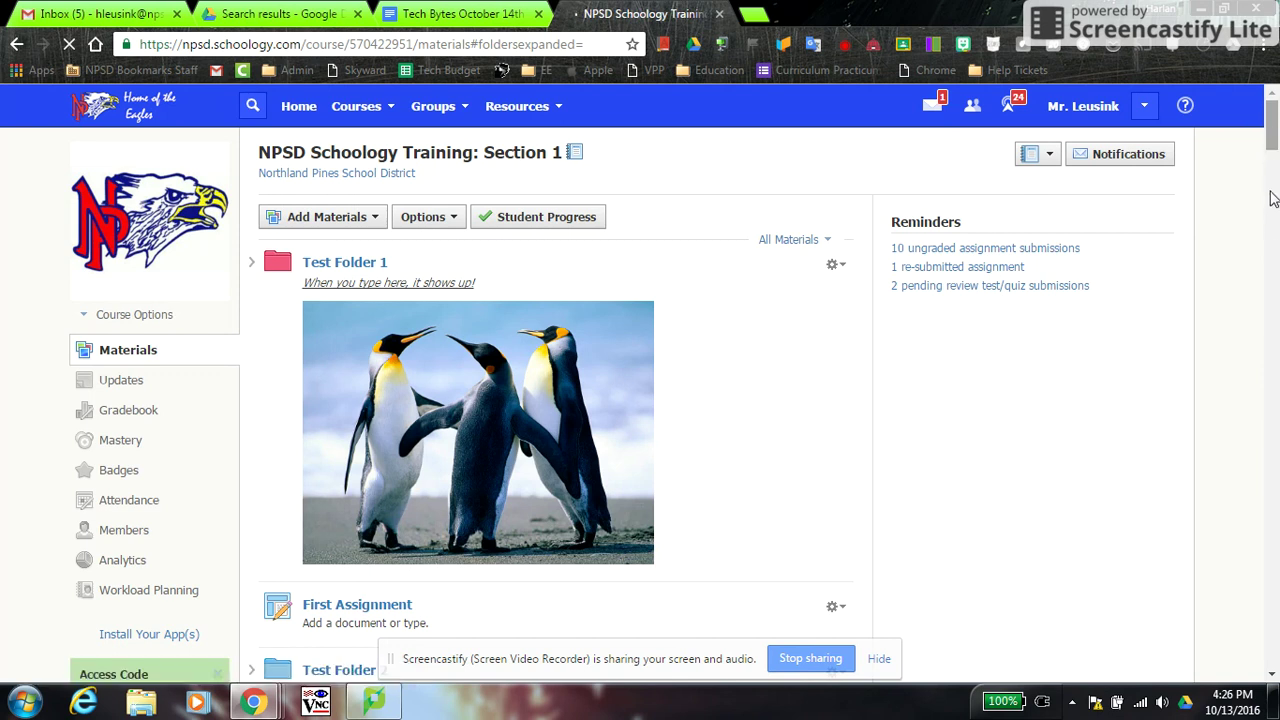
Look at the Test Document link at the end of the course materials and return to the start of the list
{"action": "left_click", "coordinate": [1271, 664]}
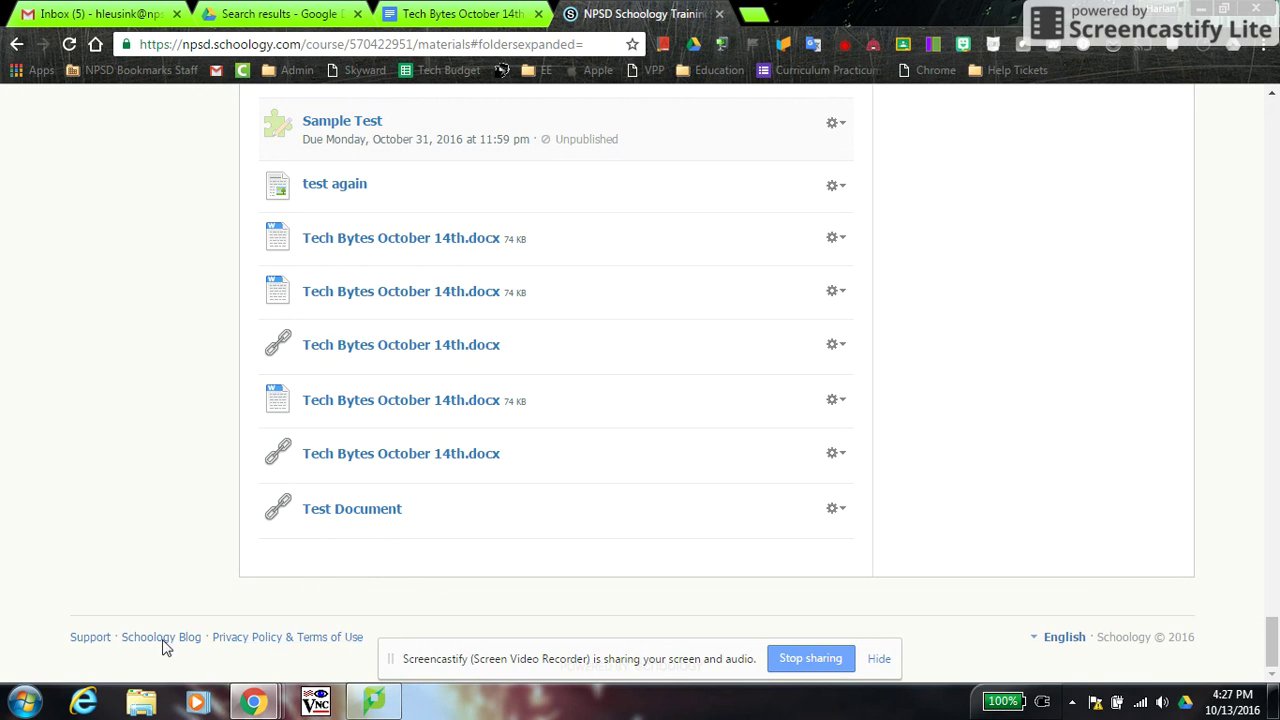
{"action": "mouse_move", "coordinate": [331, 554]}
{"action": "scroll", "coordinate": [701, 567], "scroll_direction": "up", "scroll_amount": 1}
{"action": "scroll", "coordinate": [715, 574], "scroll_direction": "down", "scroll_amount": 1}
{"action": "scroll", "coordinate": [1040, 484], "scroll_direction": "up", "scroll_amount": 20}
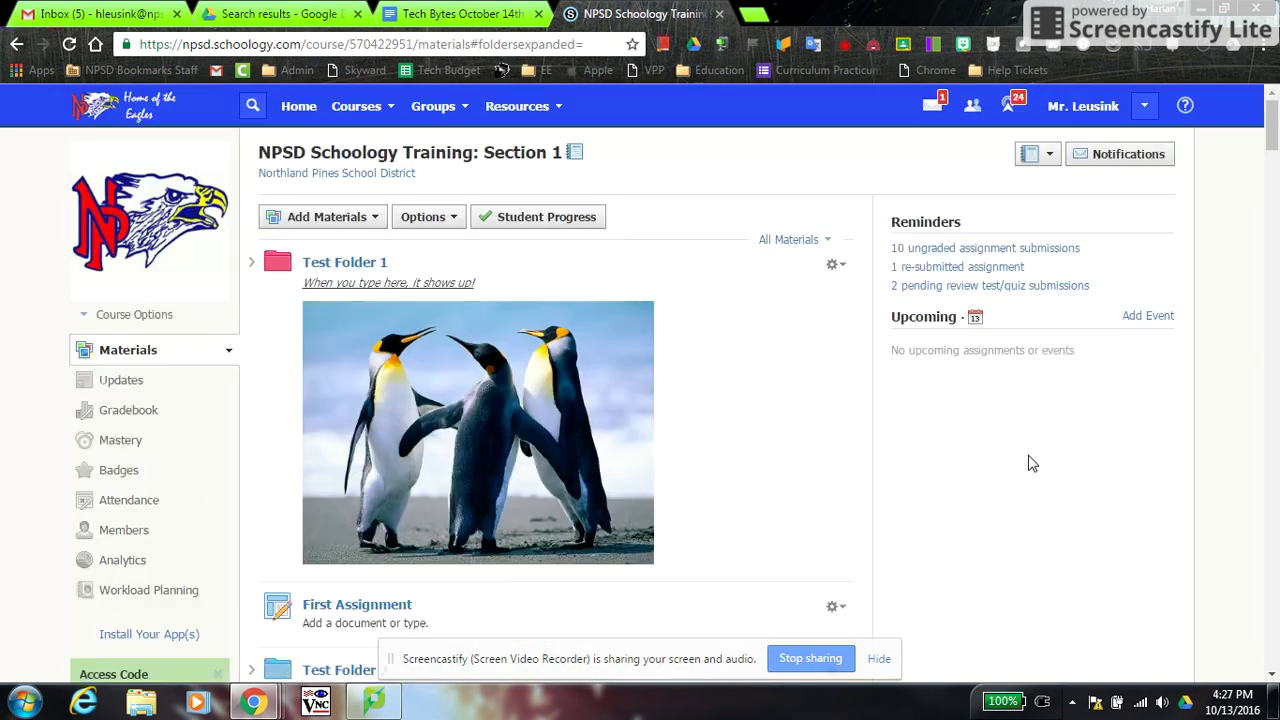
Start a new page in the course materials with the title Doc
{"action": "left_click", "coordinate": [375, 221]}
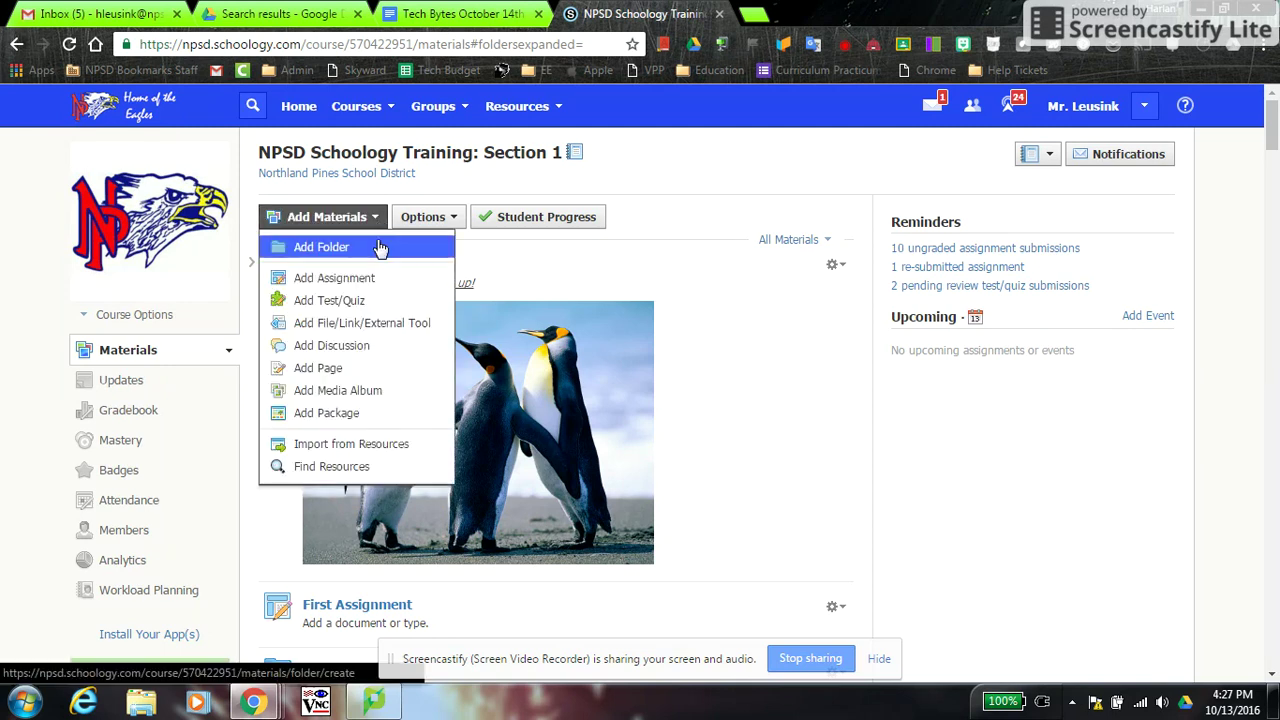
{"action": "left_click", "coordinate": [319, 369]}
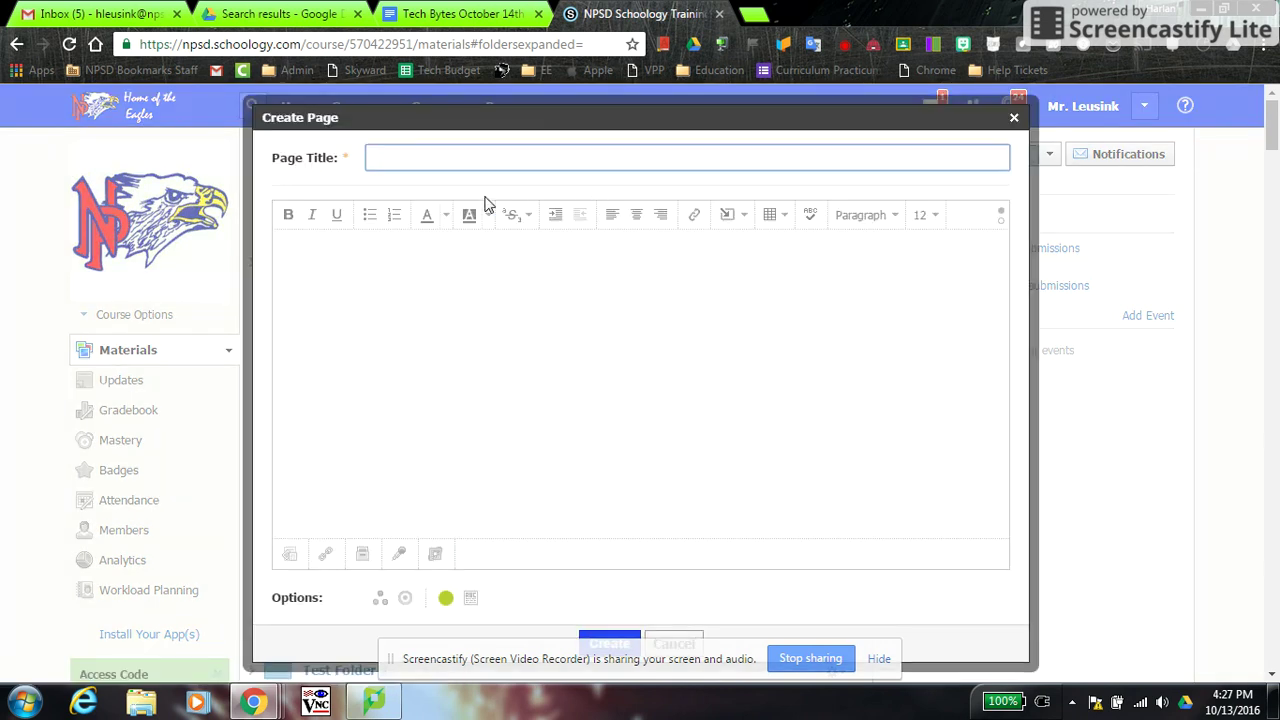
{"action": "left_click", "coordinate": [505, 158]}
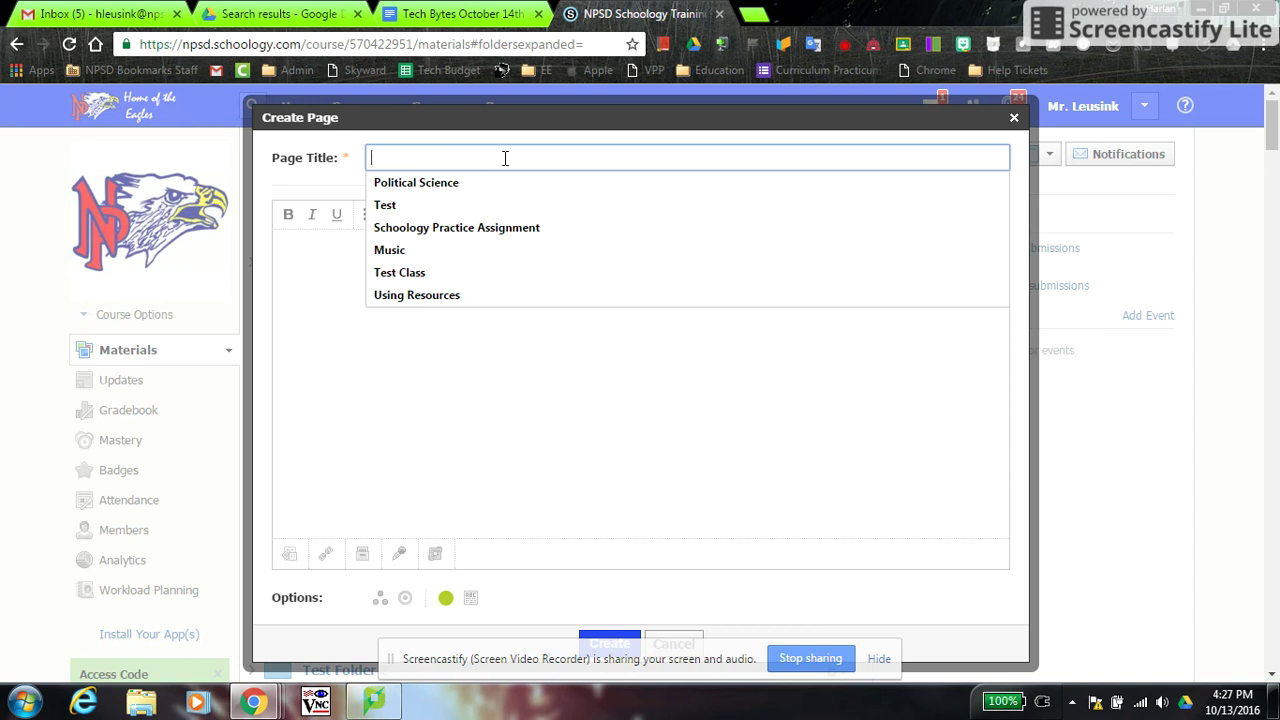
{"action": "type", "text": "DO"}
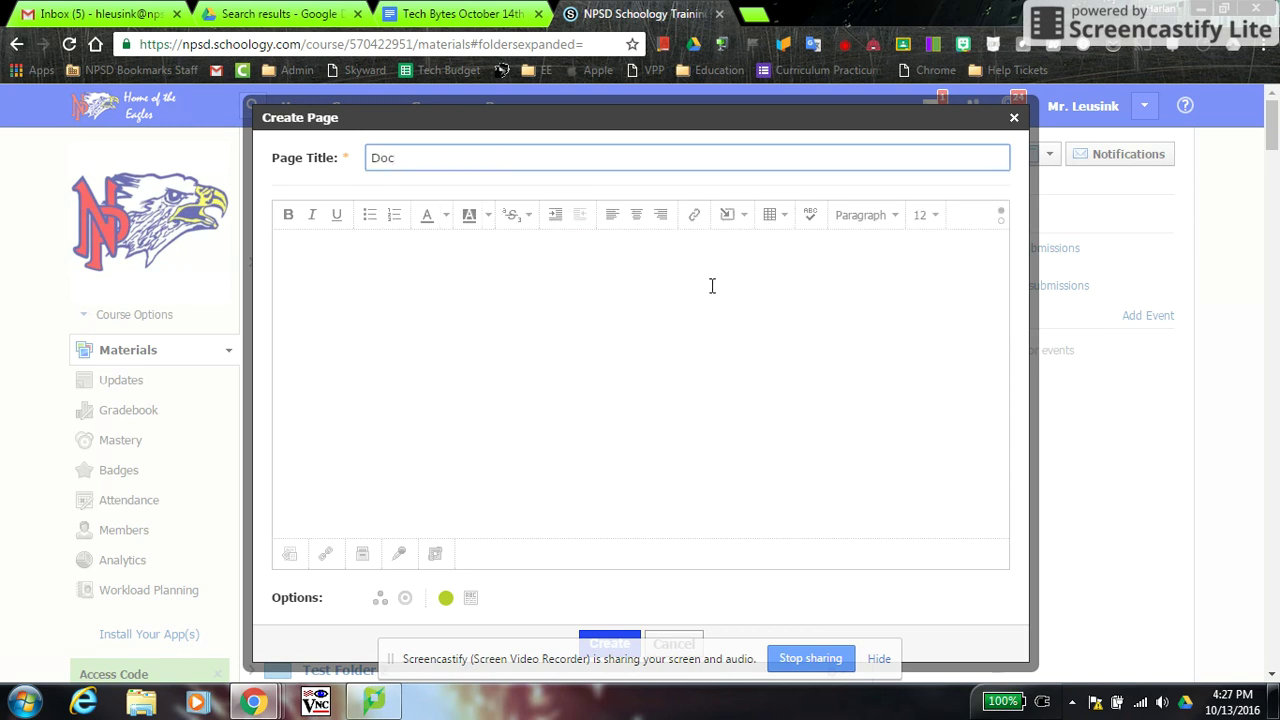
Insert the Tech Bytes October 14th document from Google Drive into the page as an embed
{"action": "left_click", "coordinate": [746, 220]}
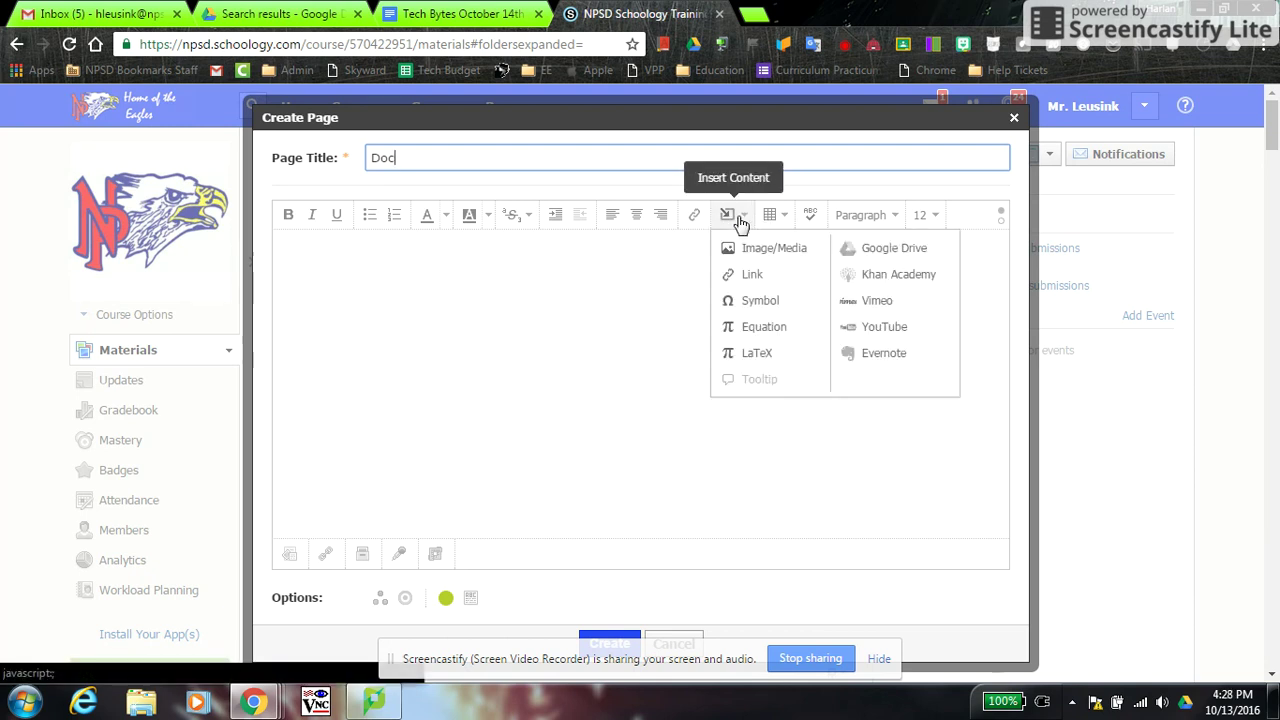
{"action": "left_click", "coordinate": [867, 252]}
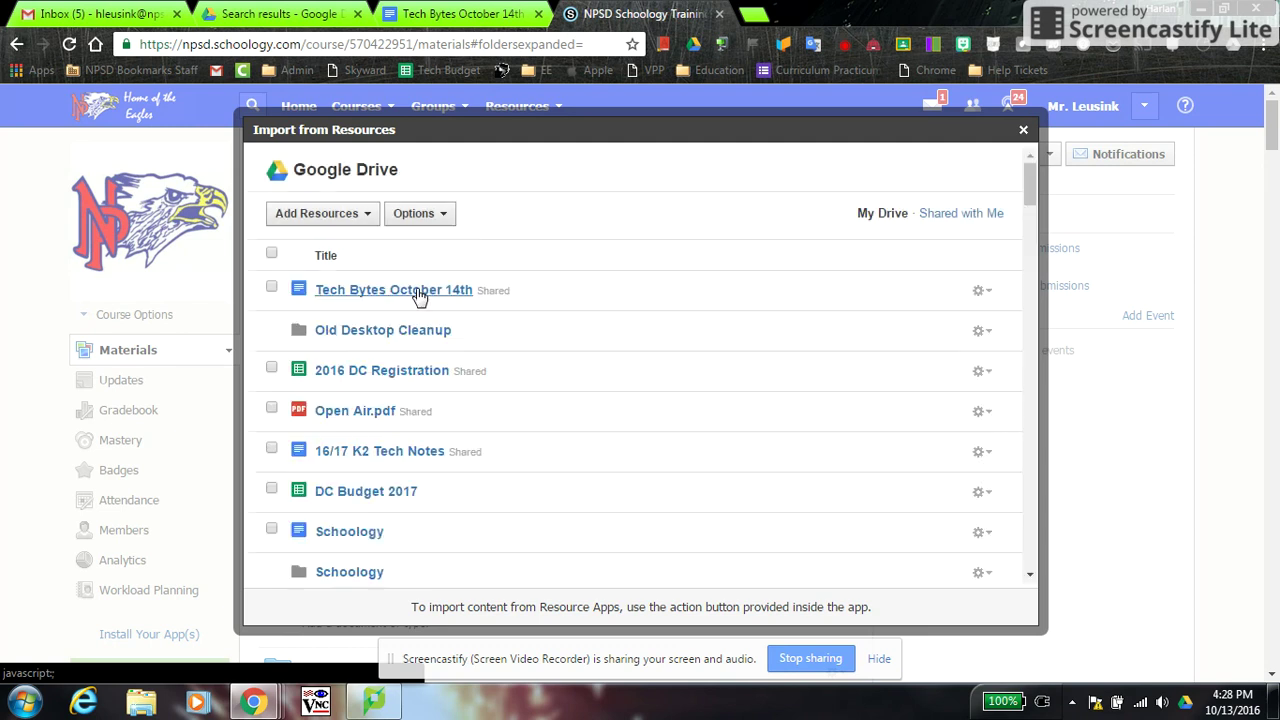
{"action": "left_click", "coordinate": [272, 289]}
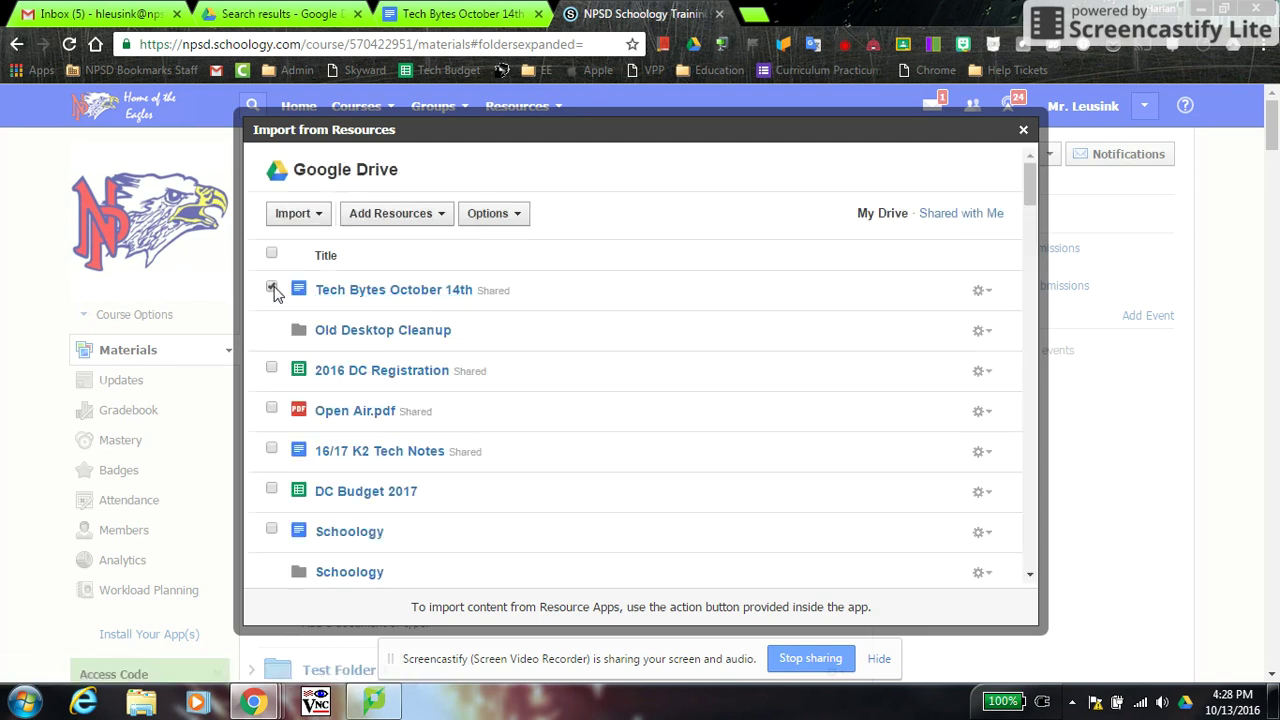
{"action": "left_click", "coordinate": [309, 217]}
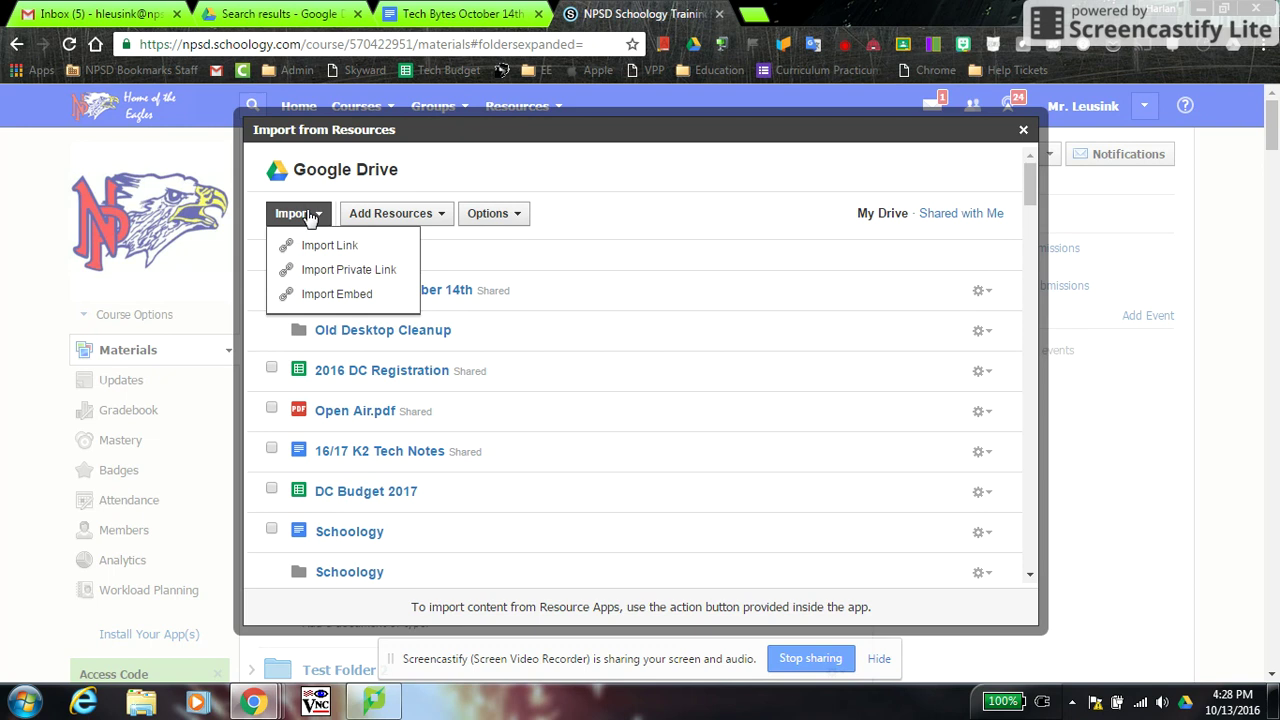
{"action": "left_click", "coordinate": [336, 295]}
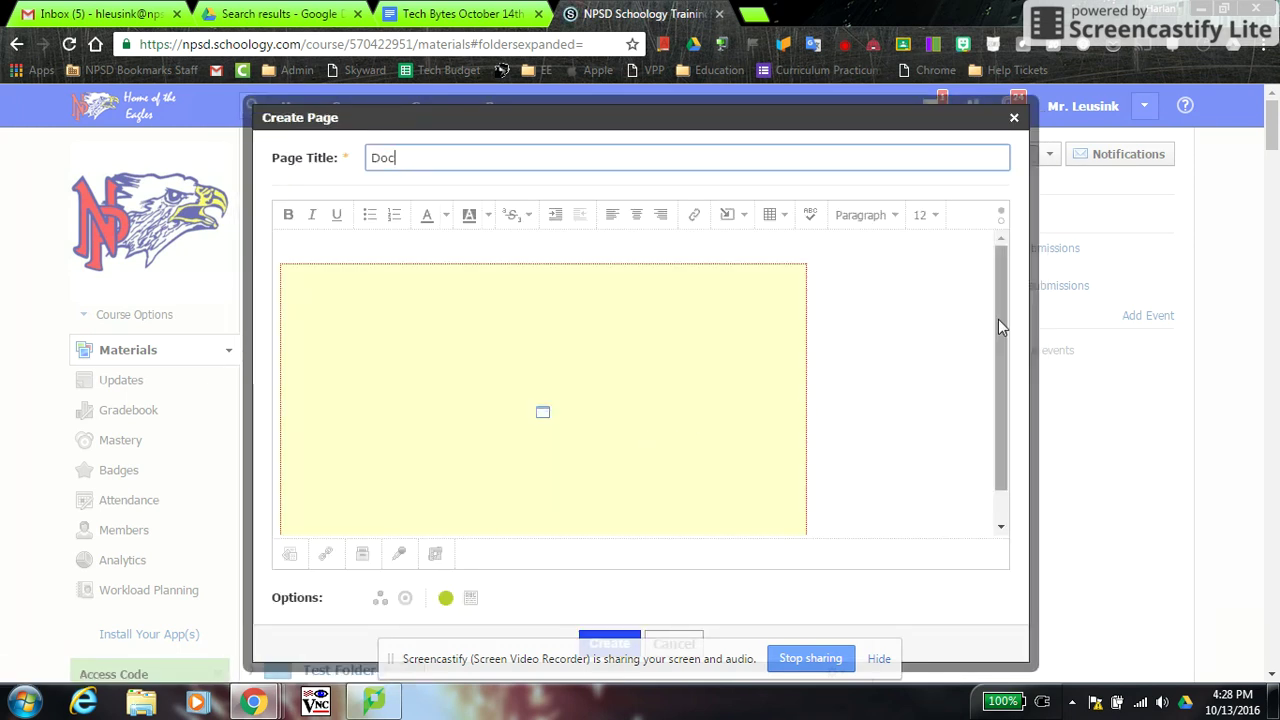
Widen the embedded document to about the full width of the page editor and create the page
{"action": "left_click", "coordinate": [729, 385]}
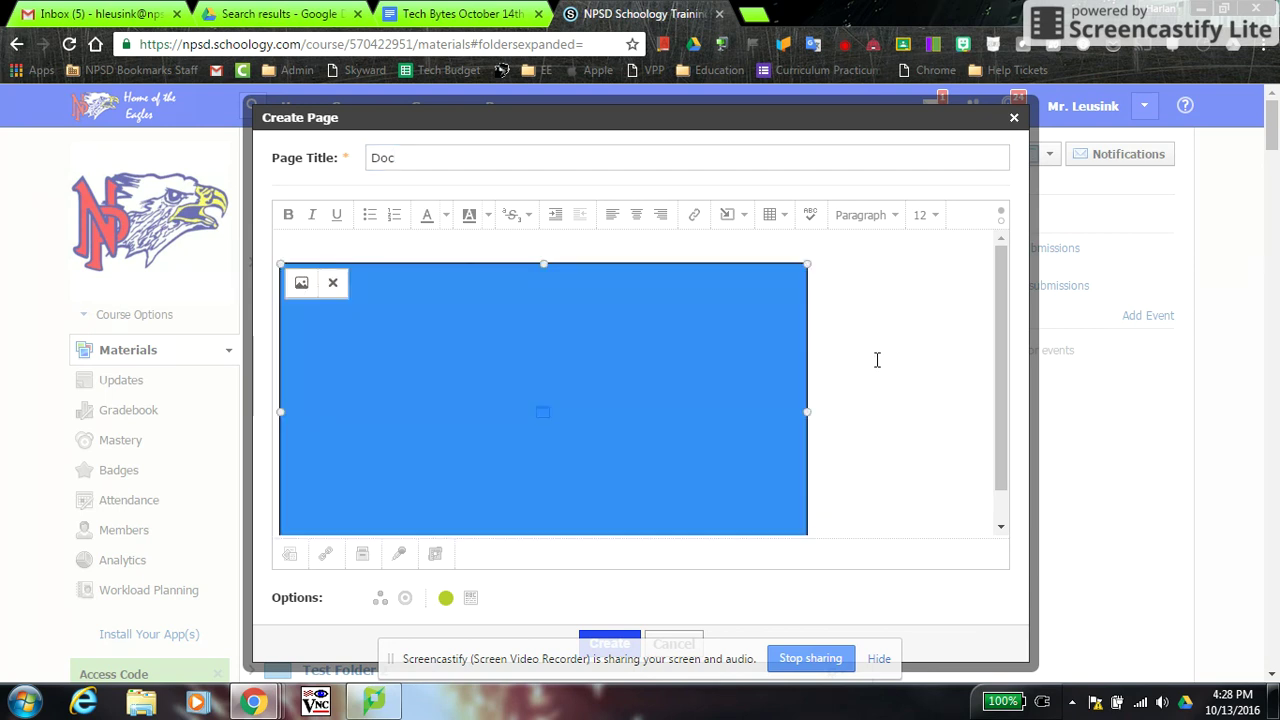
{"action": "left_click_drag", "start_coordinate": [806, 412], "coordinate": [988, 419]}
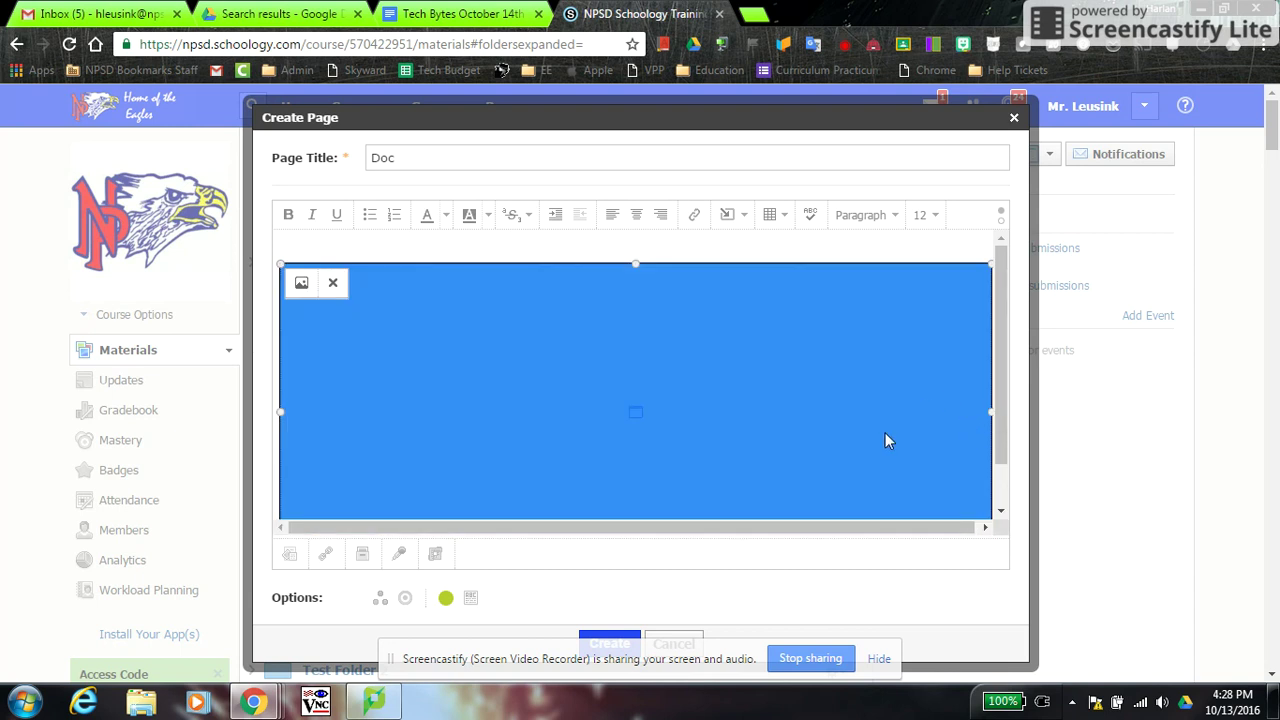
{"action": "scroll", "coordinate": [998, 326], "scroll_direction": "down", "scroll_amount": 1}
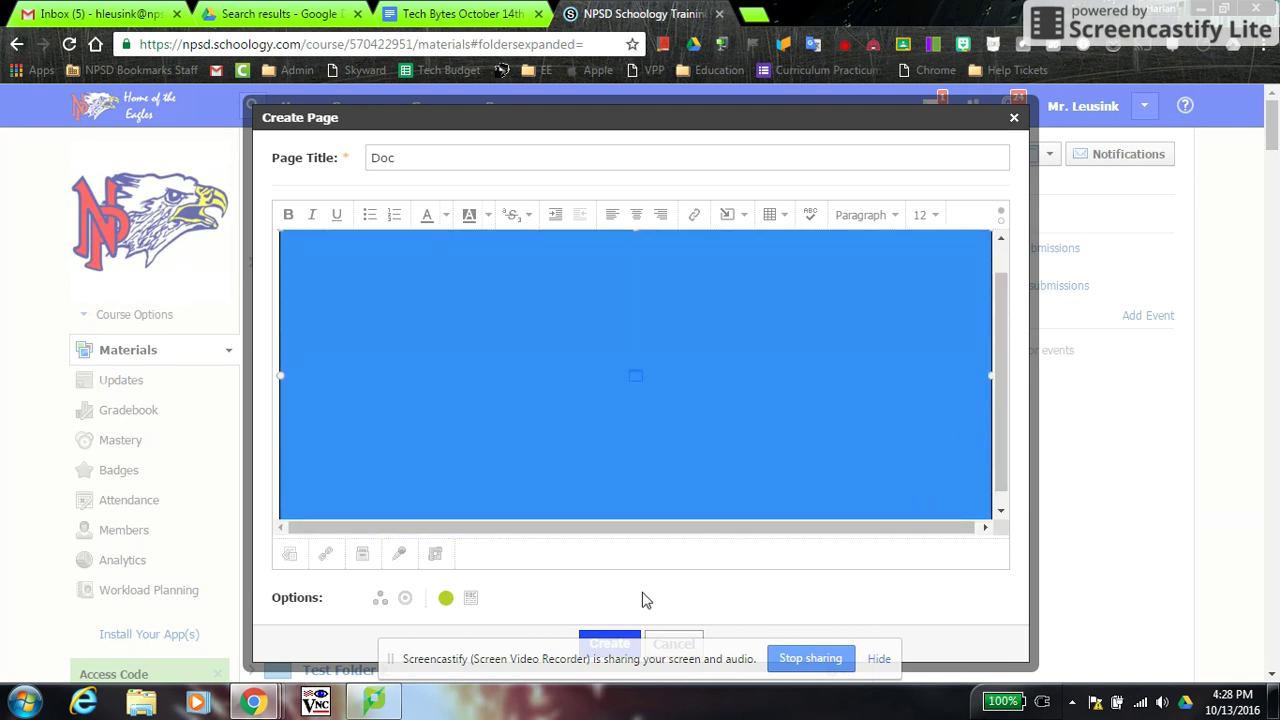
{"action": "left_click", "coordinate": [879, 658]}
{"action": "left_click", "coordinate": [607, 644]}
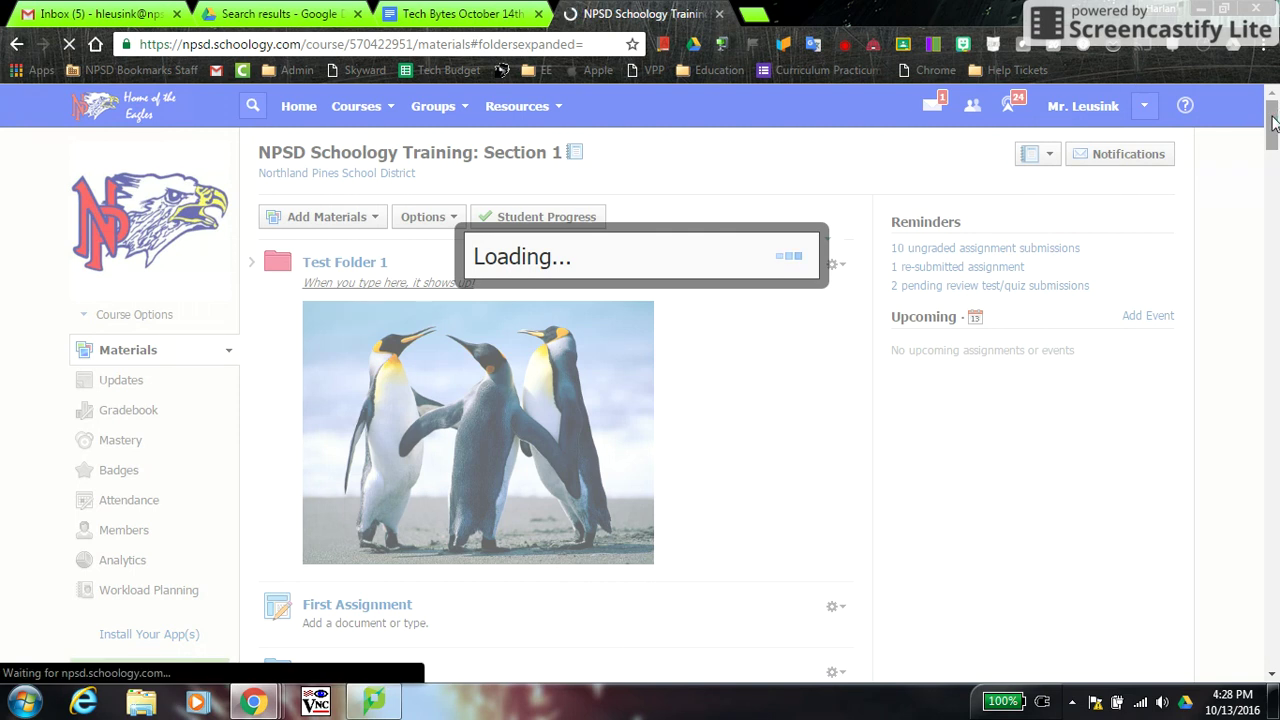
Open the Doc page at the end of the course materials
{"action": "left_click", "coordinate": [1272, 210]}
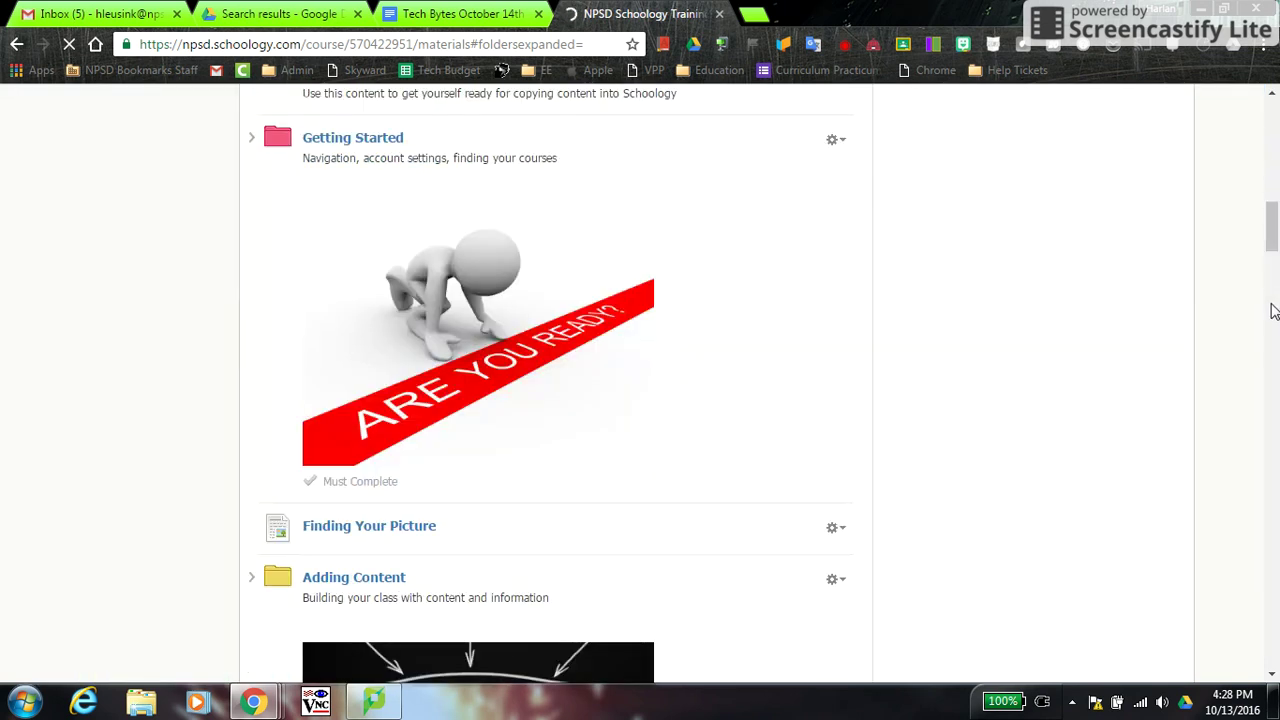
{"action": "left_click", "coordinate": [1272, 562]}
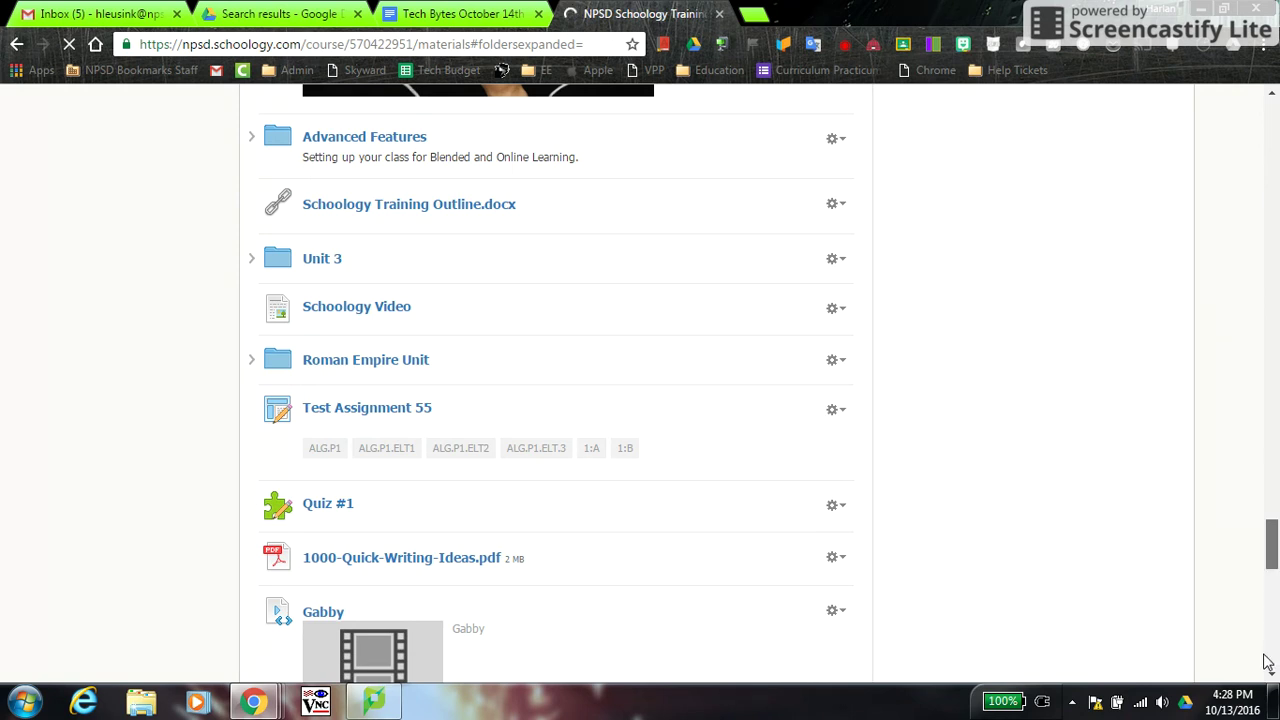
{"action": "left_click", "coordinate": [1272, 620]}
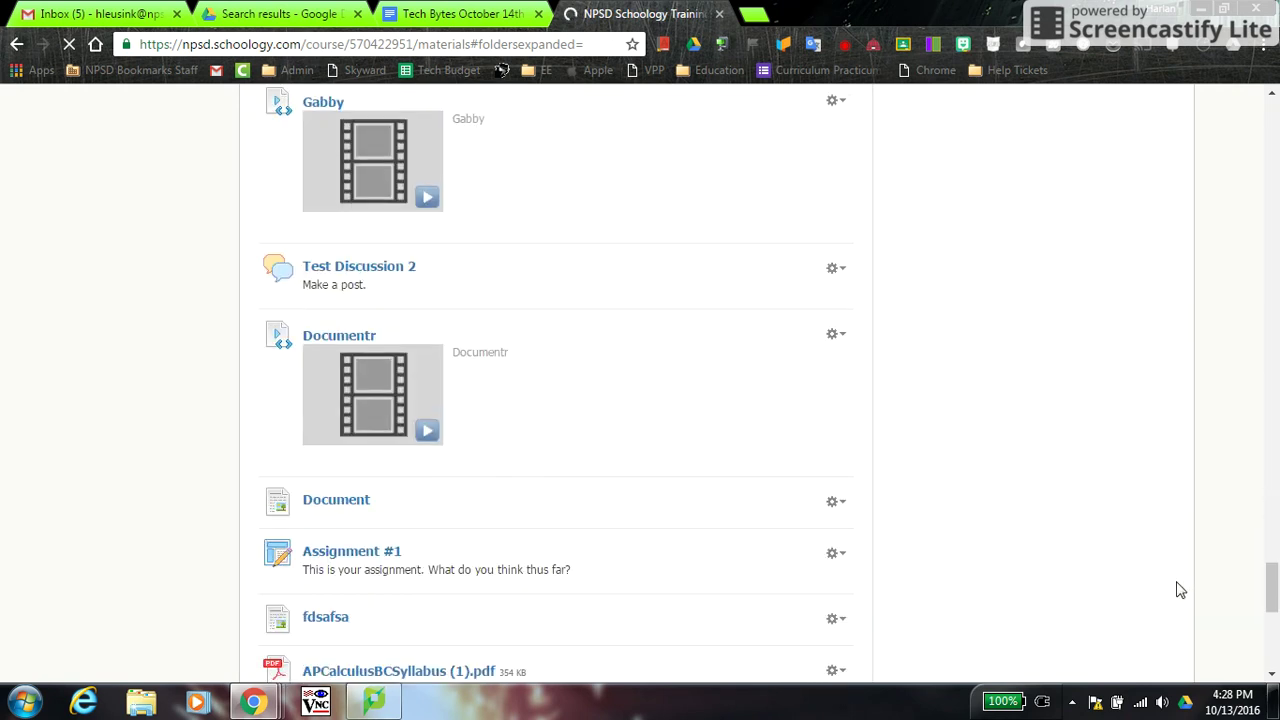
{"action": "scroll", "coordinate": [1180, 590], "scroll_direction": "down", "scroll_amount": 7}
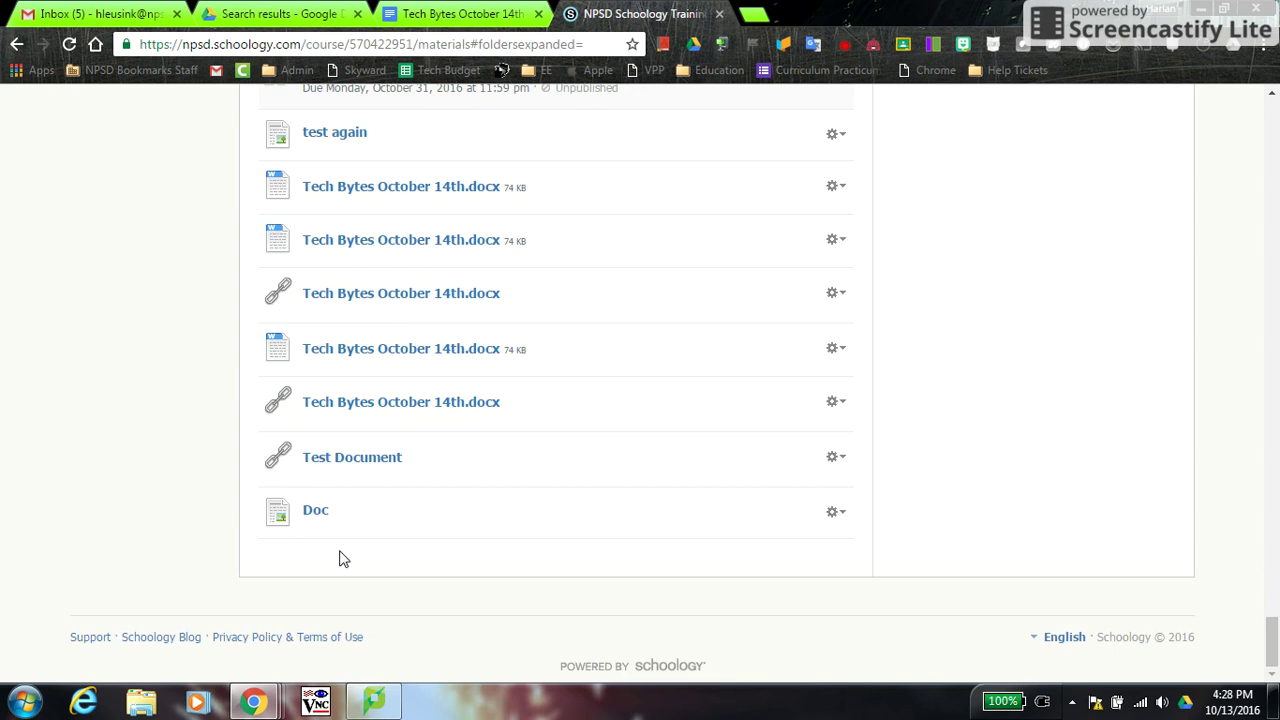
{"action": "left_click", "coordinate": [314, 518]}
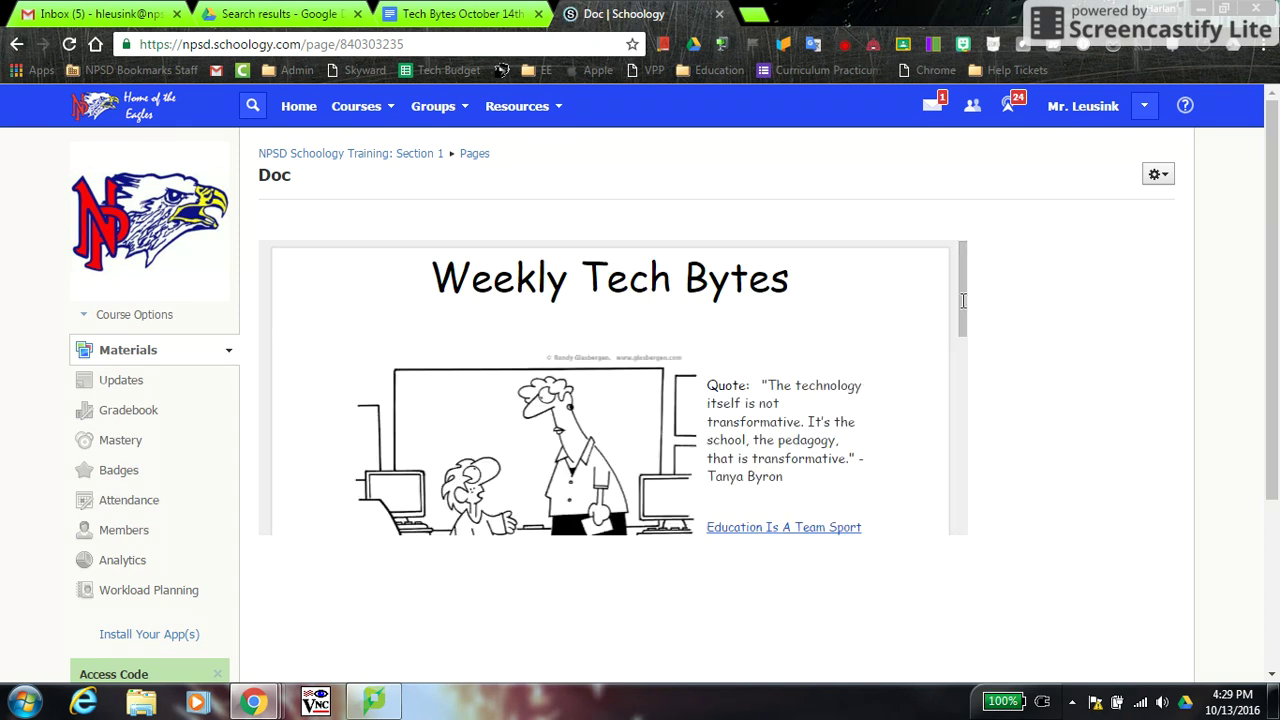
Look through the embedded Tech Bytes document down to its end and return to its beginning
{"action": "left_click_drag", "start_coordinate": [966, 293], "coordinate": [928, 277]}
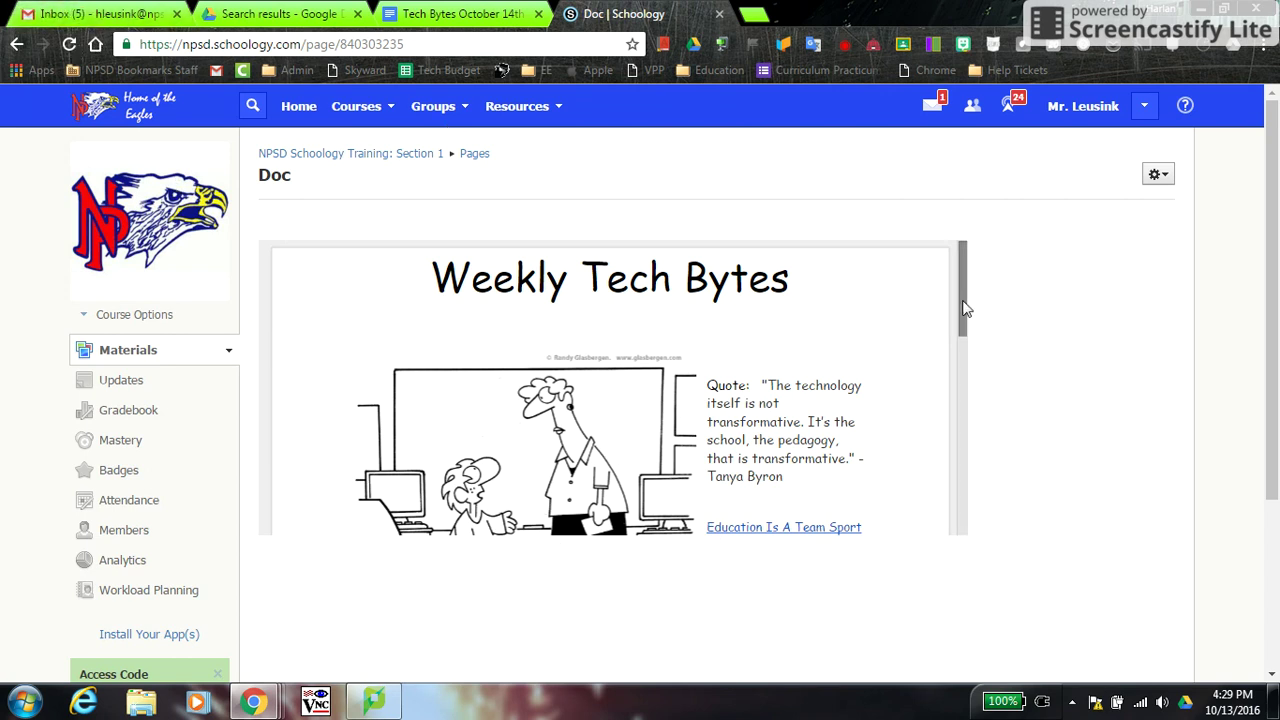
{"action": "left_click_drag", "start_coordinate": [965, 309], "coordinate": [963, 470]}
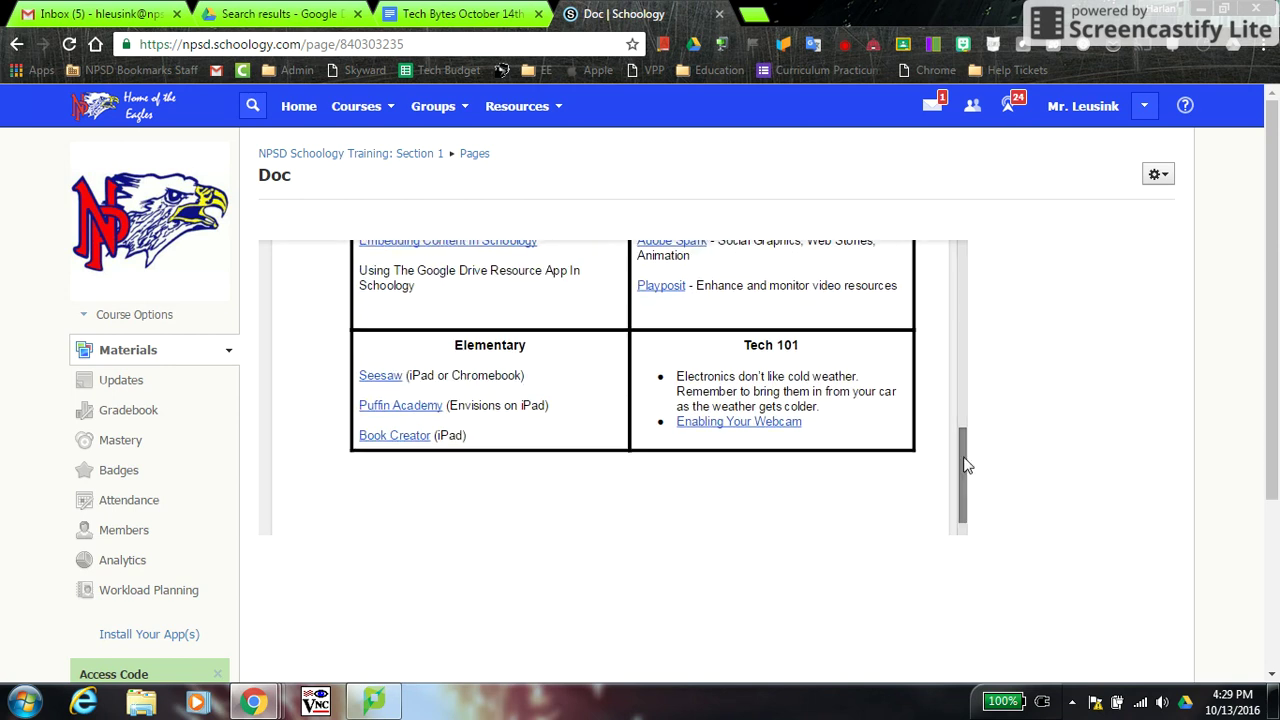
{"action": "scroll", "coordinate": [962, 450], "scroll_direction": "up", "scroll_amount": 1}
{"action": "scroll", "coordinate": [960, 445], "scroll_direction": "down", "scroll_amount": 1}
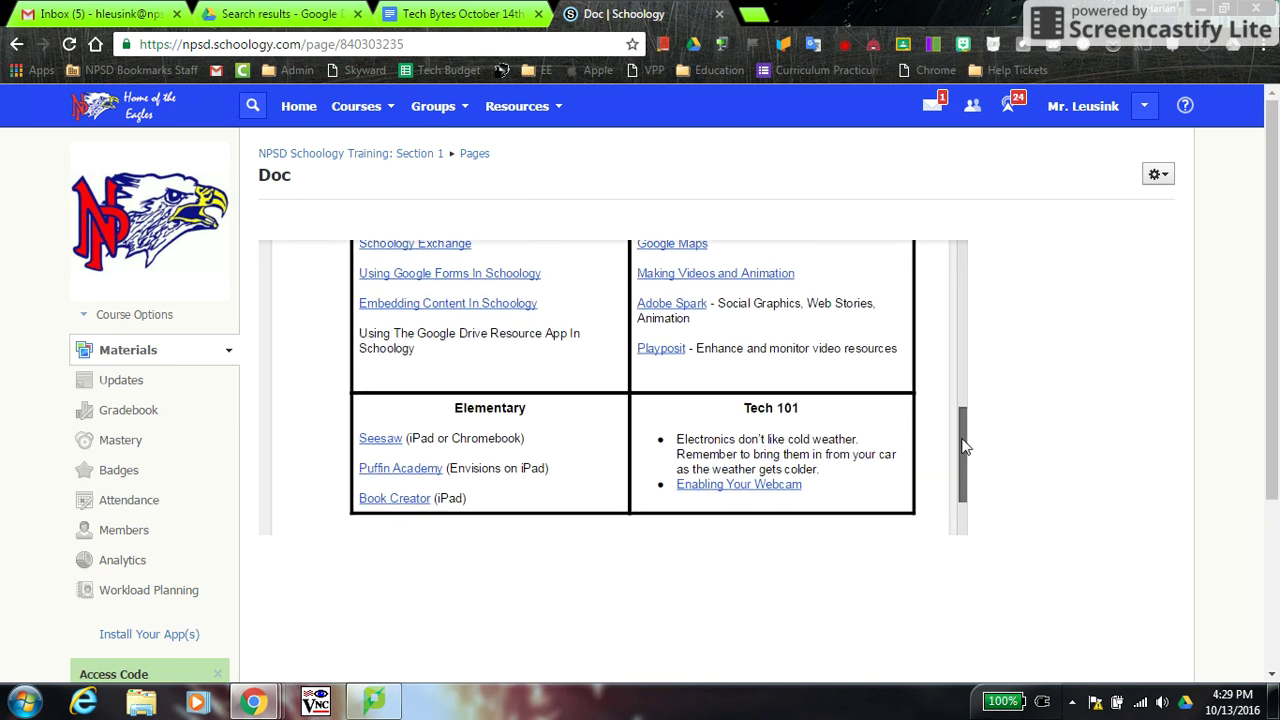
{"action": "scroll", "coordinate": [957, 435], "scroll_direction": "up", "scroll_amount": 10}
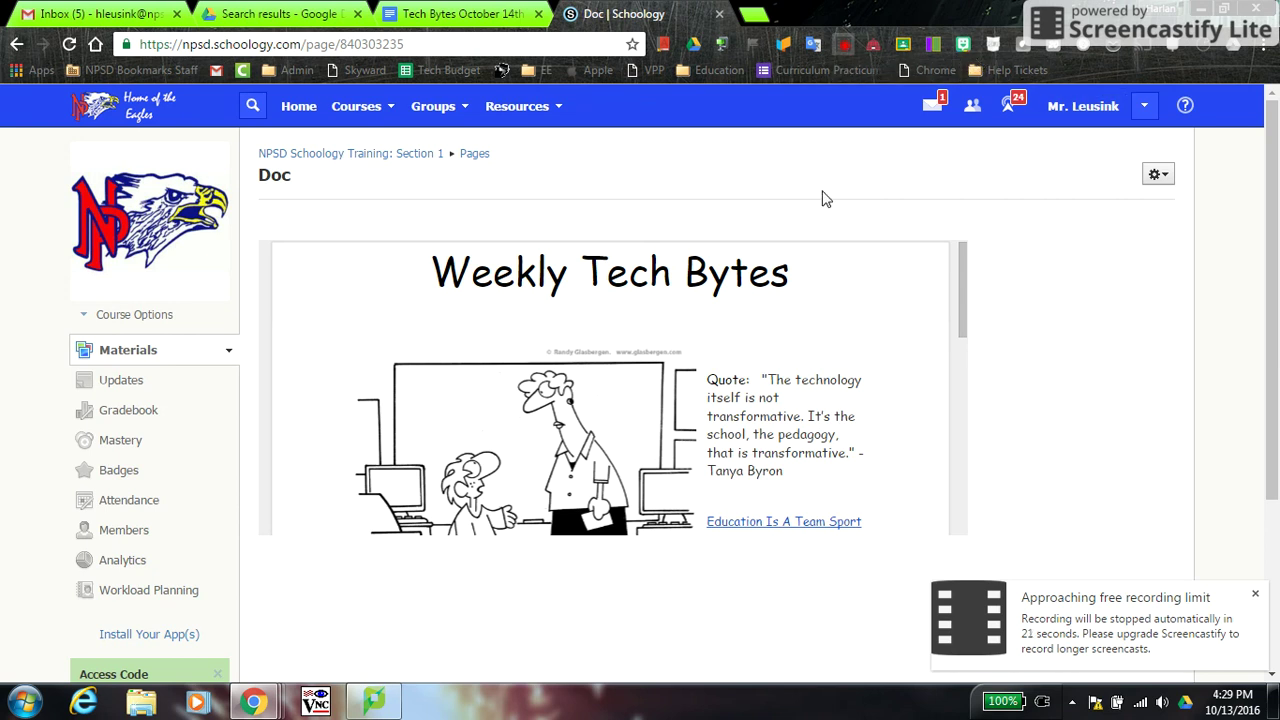
{"action": "left_click", "coordinate": [844, 44]}
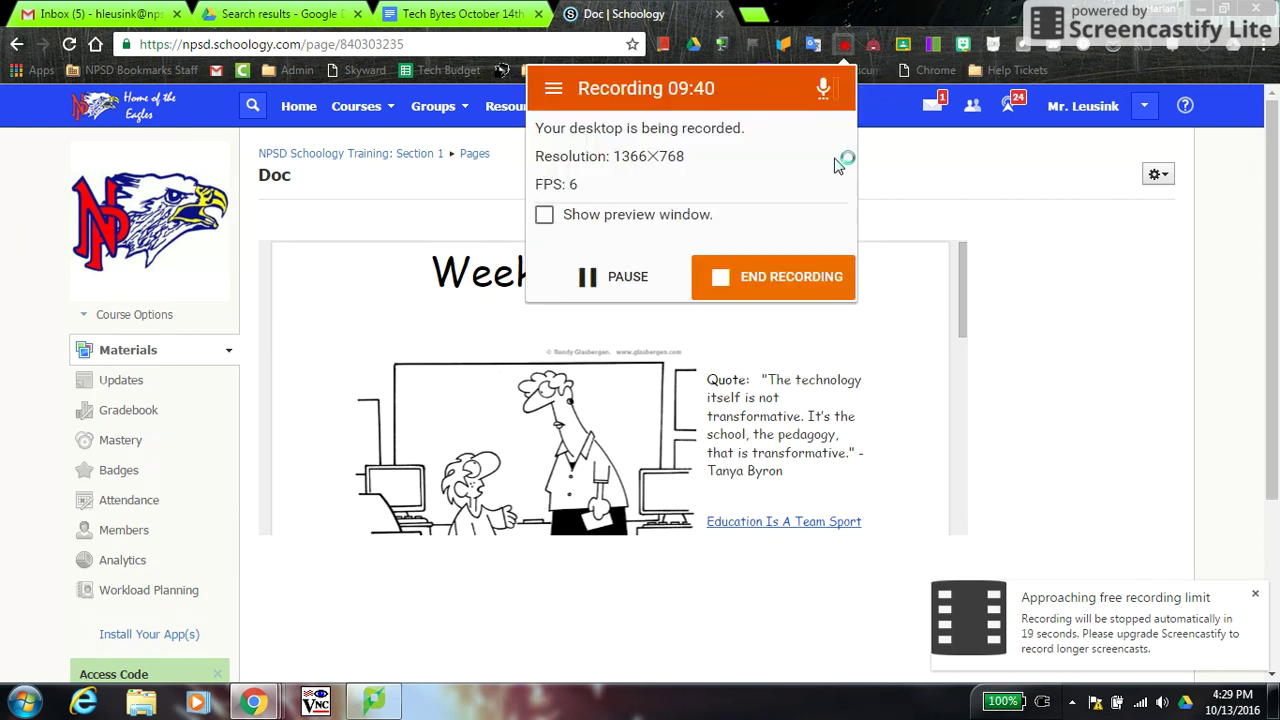